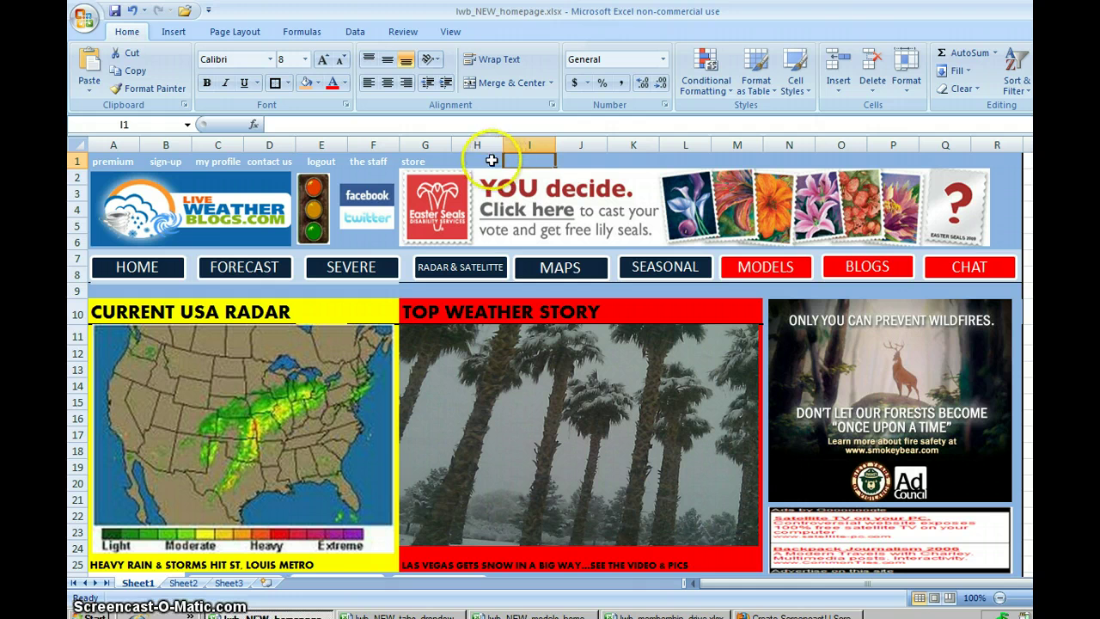
- Examine the homepage mock-up's header links in row 1, including premium, sign-up, my profile, the staff and store
{"action": "left_click", "coordinate": [484, 159]}
{"action": "left_click", "coordinate": [121, 172]}
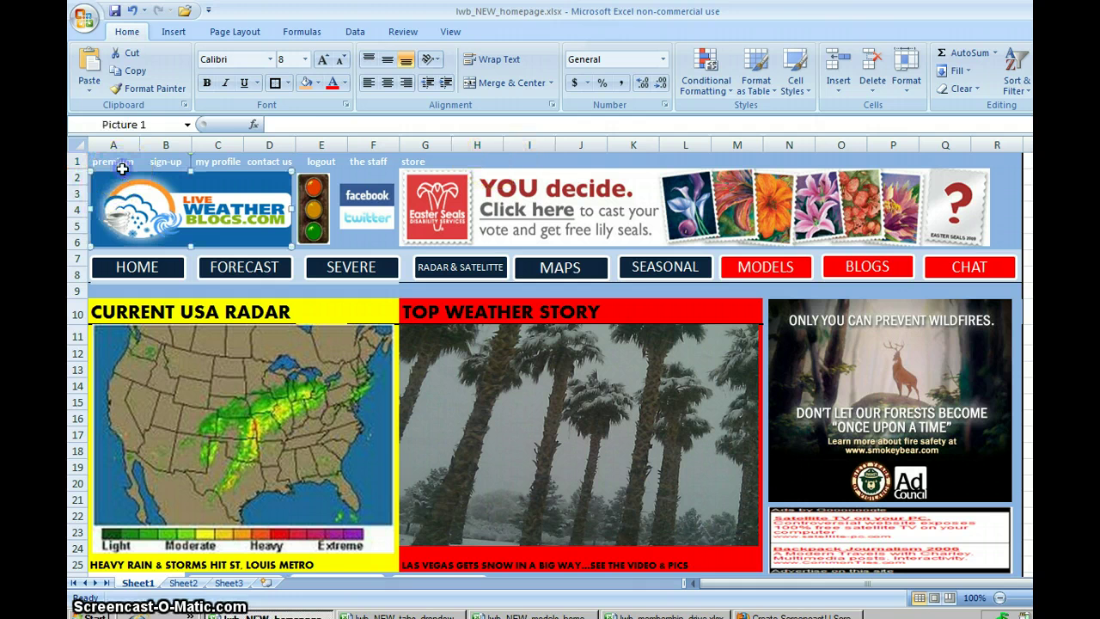
{"action": "left_click", "coordinate": [116, 162]}
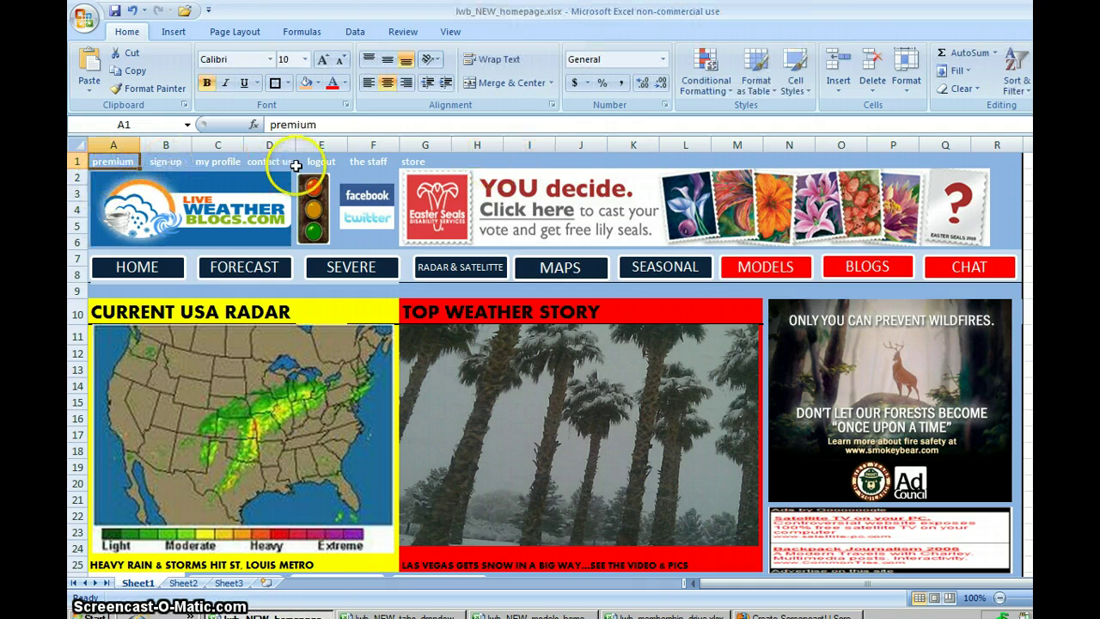
{"action": "left_click", "coordinate": [371, 161]}
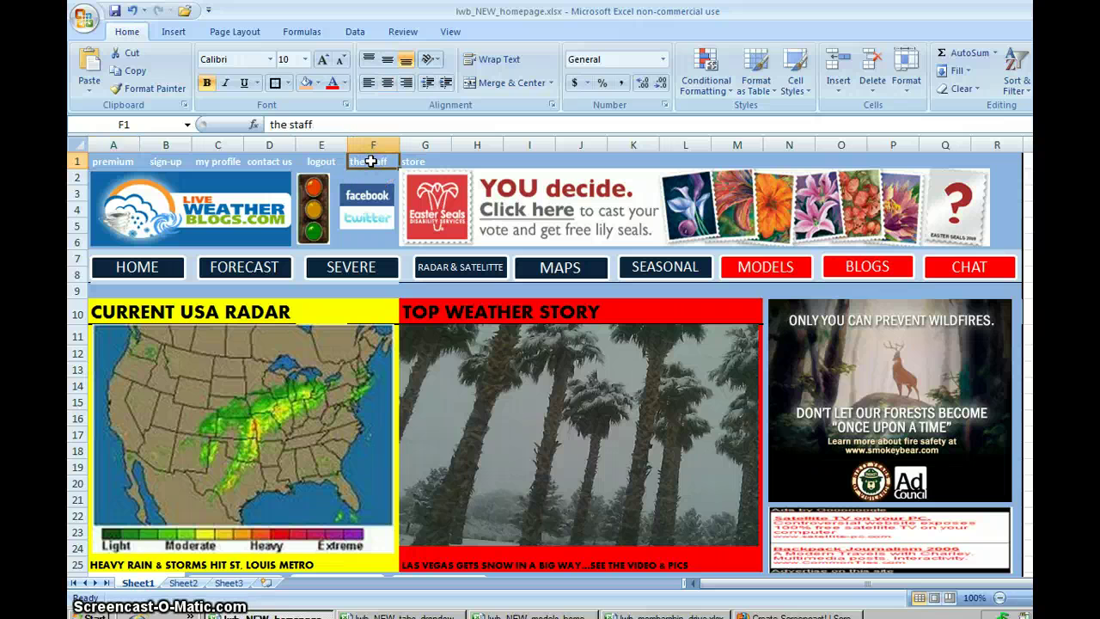
{"action": "left_click", "coordinate": [423, 161]}
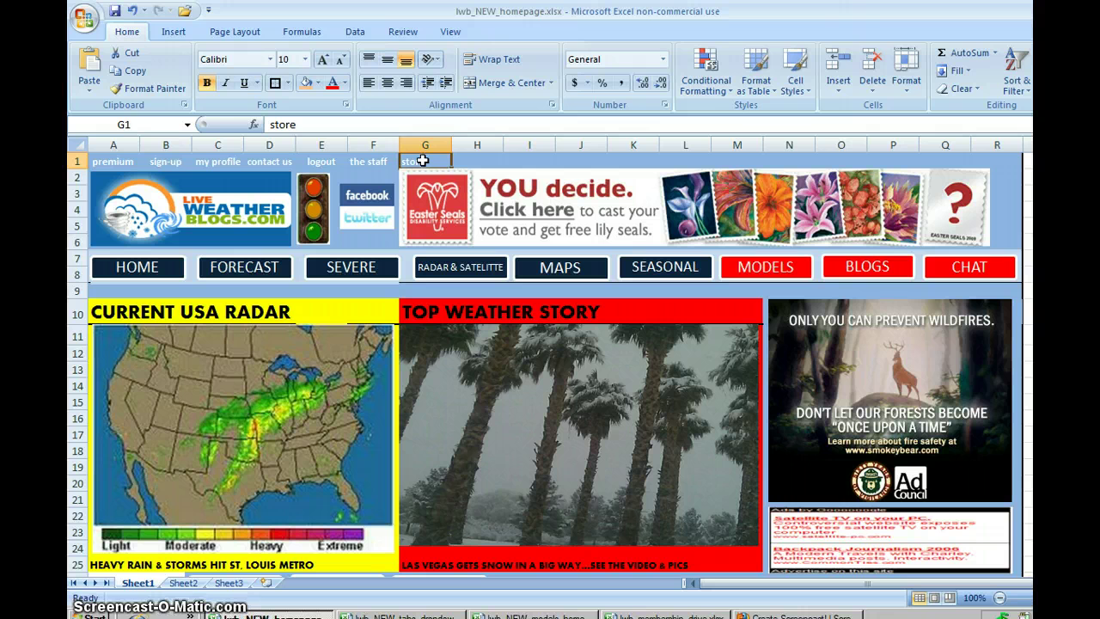
{"action": "left_click", "coordinate": [172, 164]}
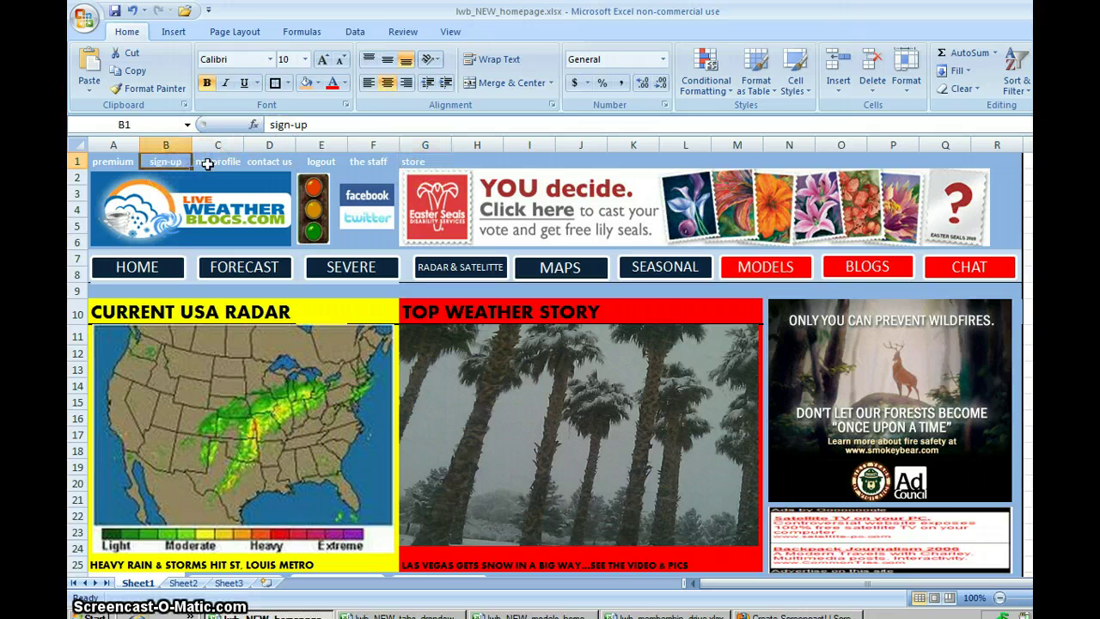
{"action": "left_click", "coordinate": [213, 165]}
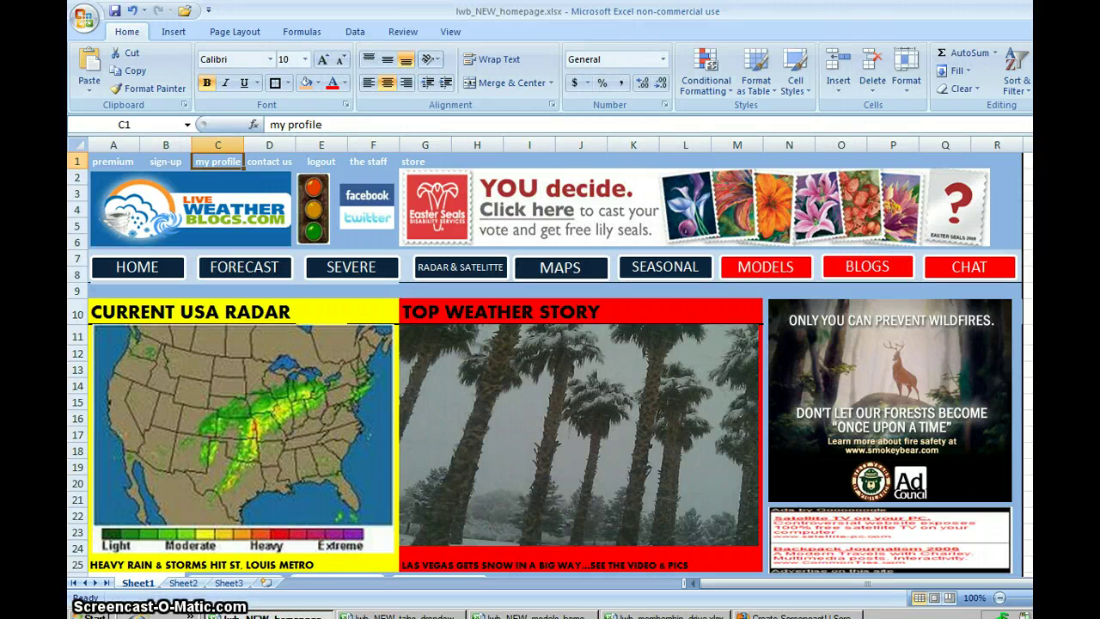
- Look through the rest of the homepage mock-up, from the navigation bar and blog sections down to Fun Stuff
{"action": "left_click", "coordinate": [1028, 353]}
{"action": "left_click", "coordinate": [1029, 370]}
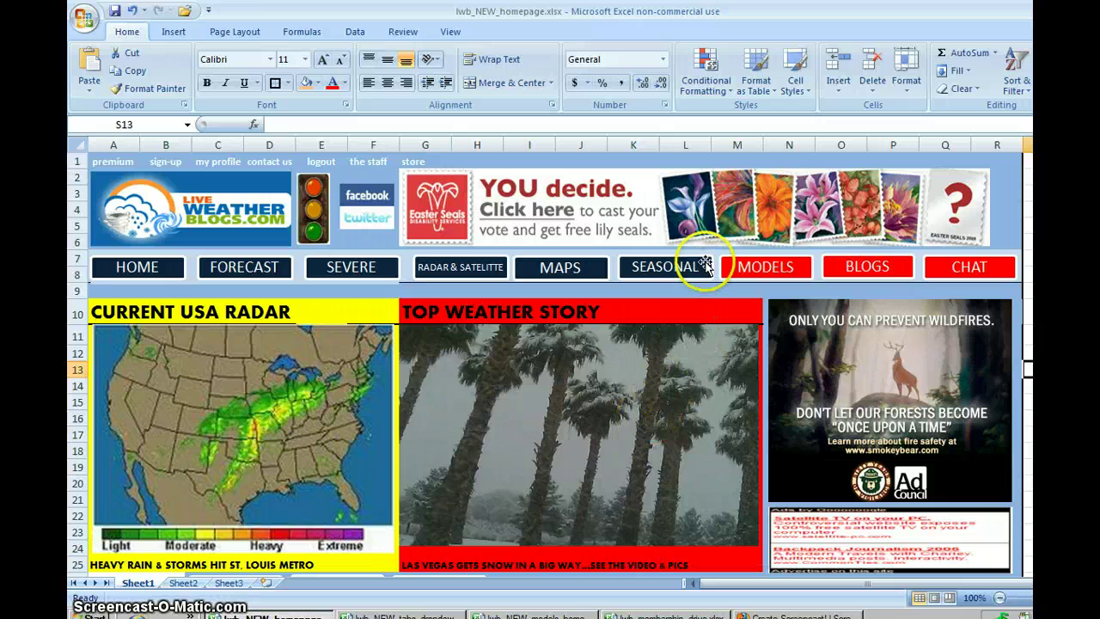
{"action": "left_click", "coordinate": [688, 291]}
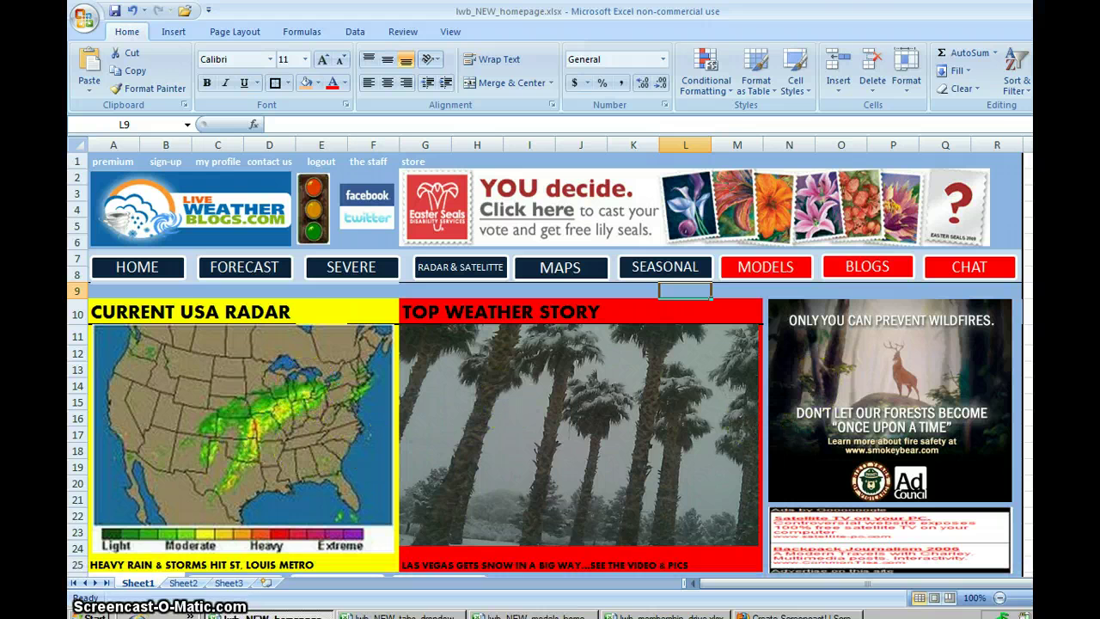
{"action": "scroll", "coordinate": [546, 364], "scroll_direction": "down", "scroll_amount": 8}
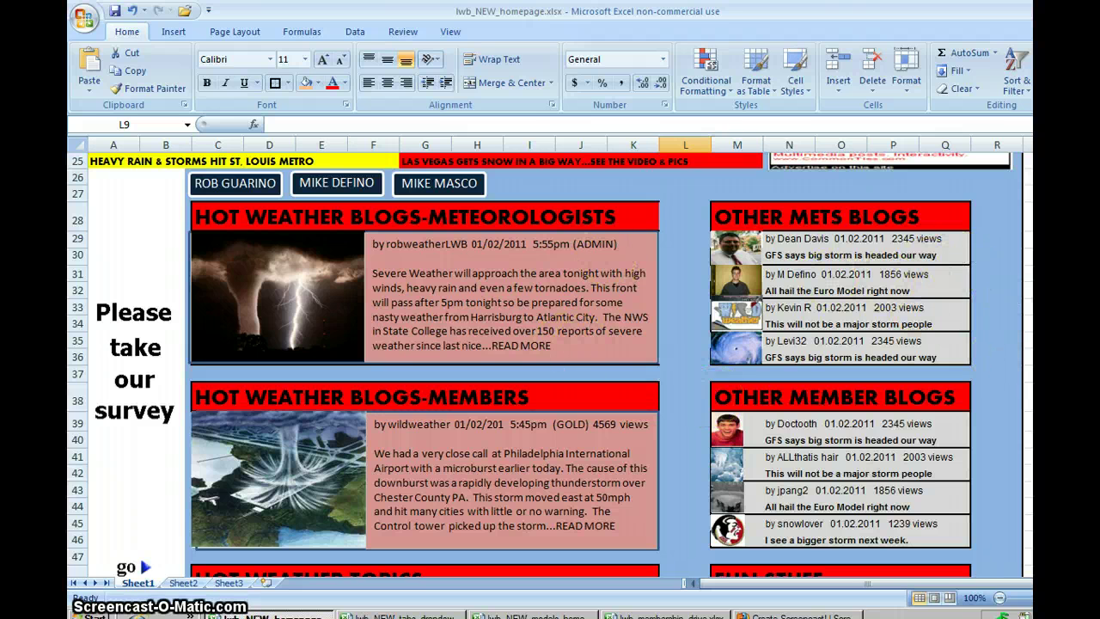
{"action": "scroll", "coordinate": [550, 369], "scroll_direction": "down", "scroll_amount": 4}
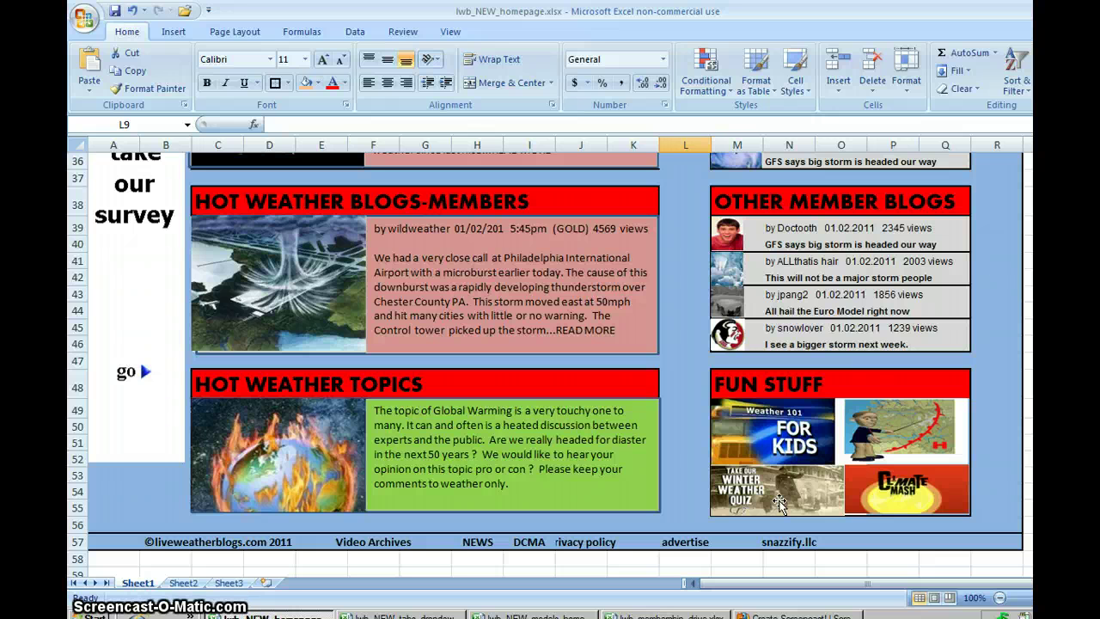
{"action": "left_click", "coordinate": [933, 498]}
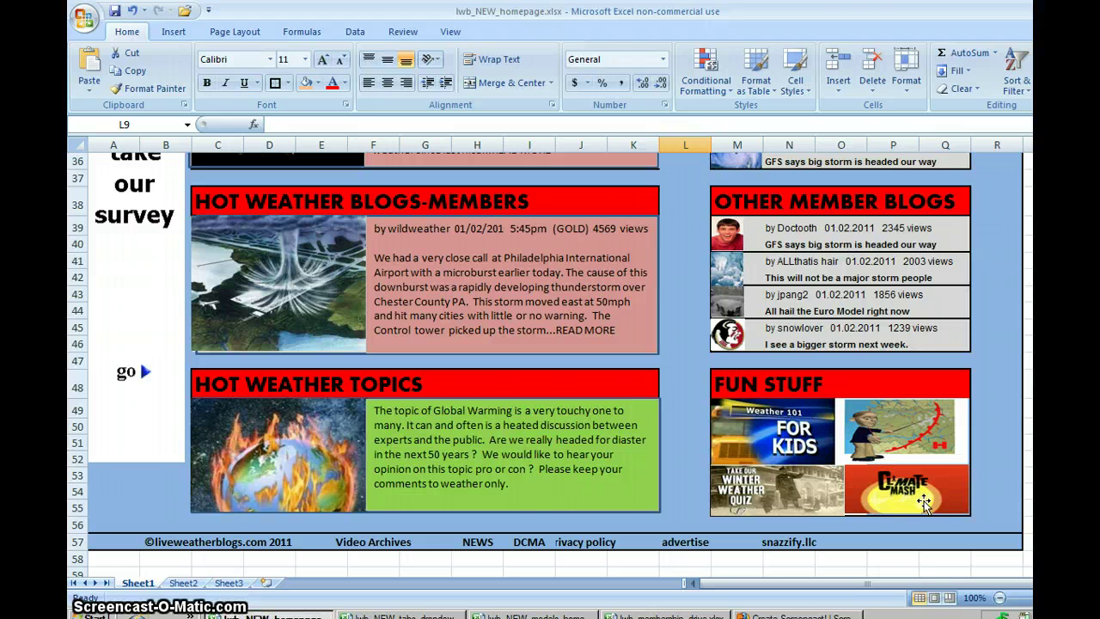
{"action": "left_click", "coordinate": [923, 497]}
{"action": "left_click", "coordinate": [987, 491]}
- Switch to the lwb_NEW_tabs_dropdown workbook and select the Pro Members box under Blogs
{"action": "left_click", "coordinate": [385, 615]}
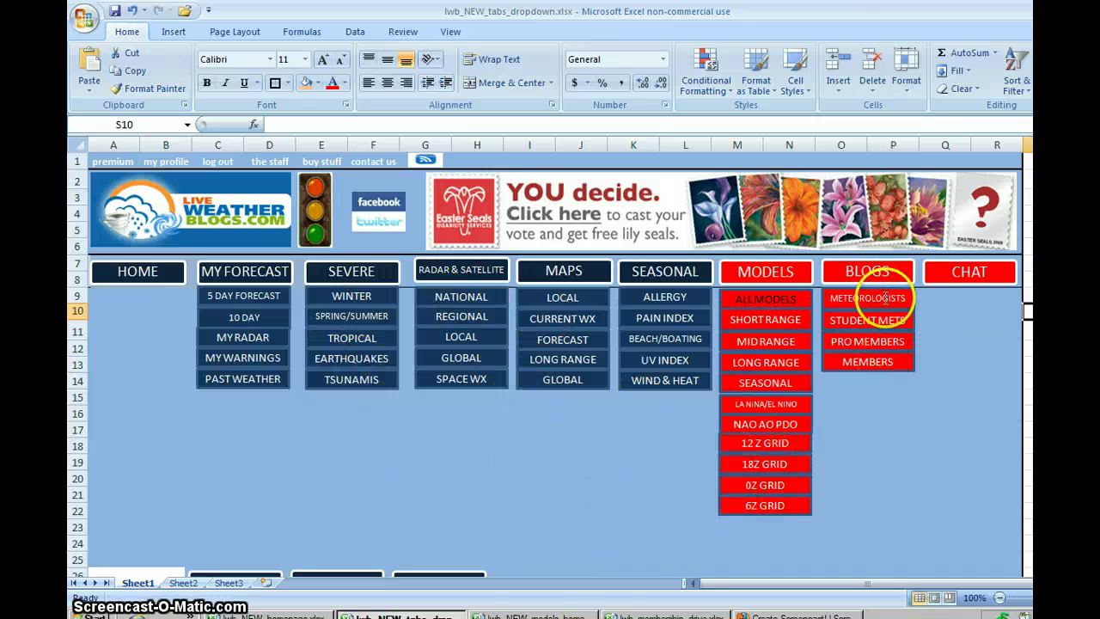
{"action": "left_click", "coordinate": [885, 343], "text": "ctrl"}
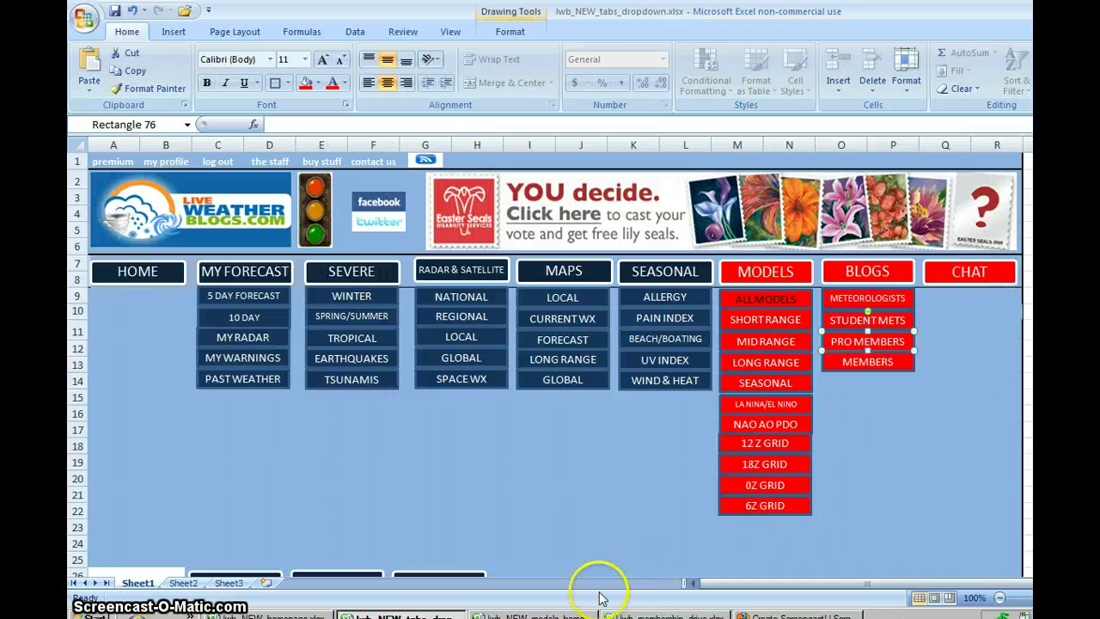
- Switch to the lwb_NEW_models_home_12Z GRID workbook and review its short, mid and long term models down to the 12Z run notes
{"action": "left_click", "coordinate": [569, 612]}
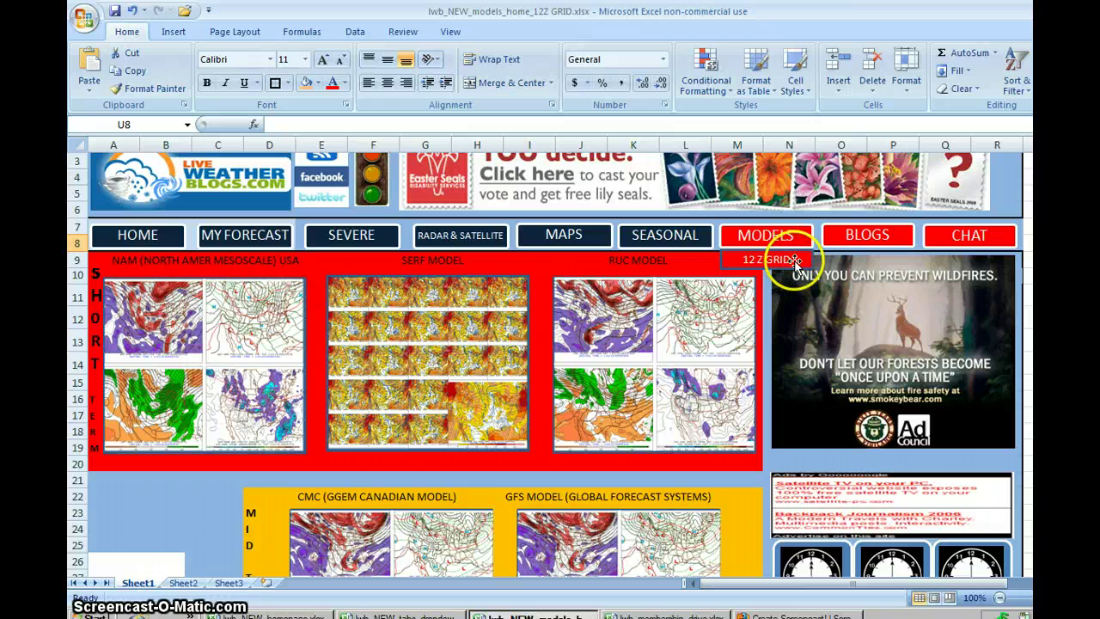
{"action": "scroll", "coordinate": [550, 364], "scroll_direction": "down", "scroll_amount": 10}
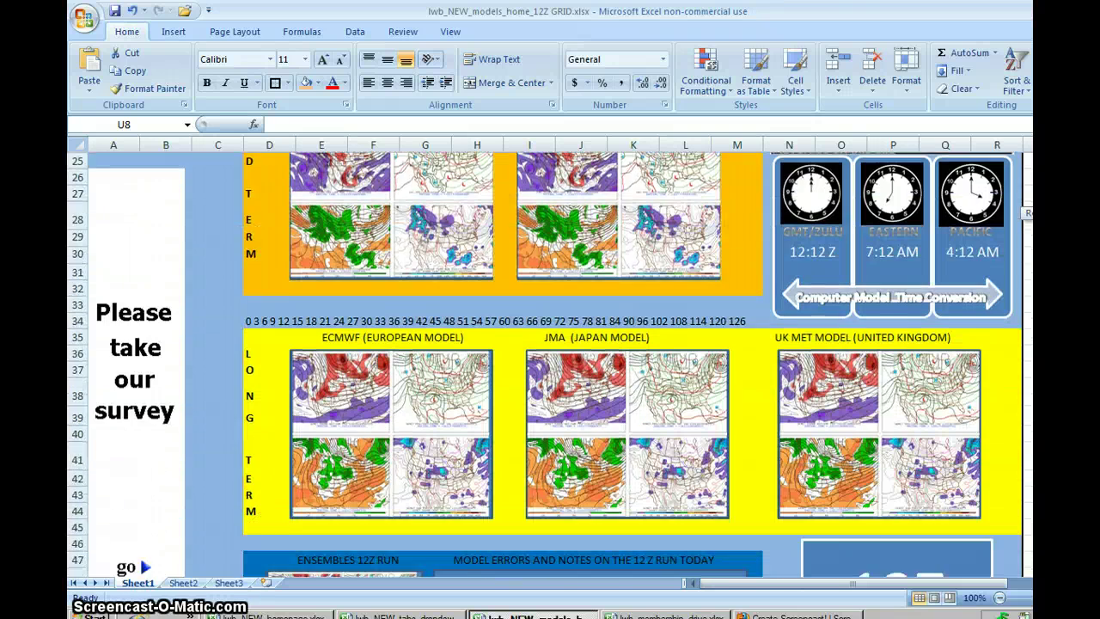
{"action": "scroll", "coordinate": [550, 364], "scroll_direction": "up", "scroll_amount": 10}
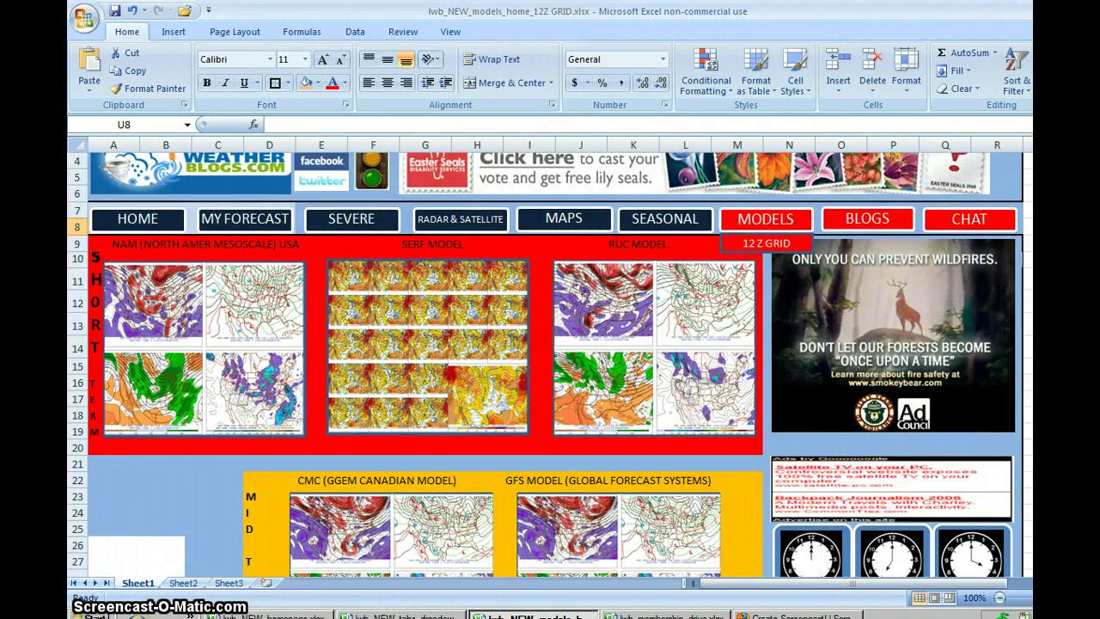
{"action": "scroll", "coordinate": [550, 364], "scroll_direction": "down", "scroll_amount": 5}
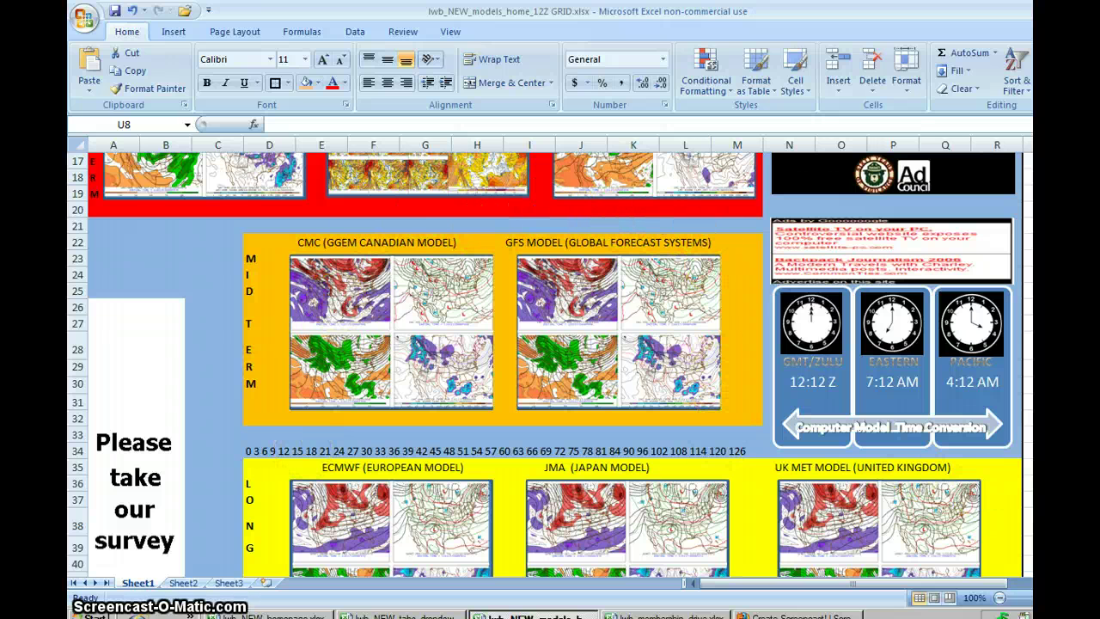
{"action": "scroll", "coordinate": [1025, 295], "scroll_direction": "up", "scroll_amount": 3}
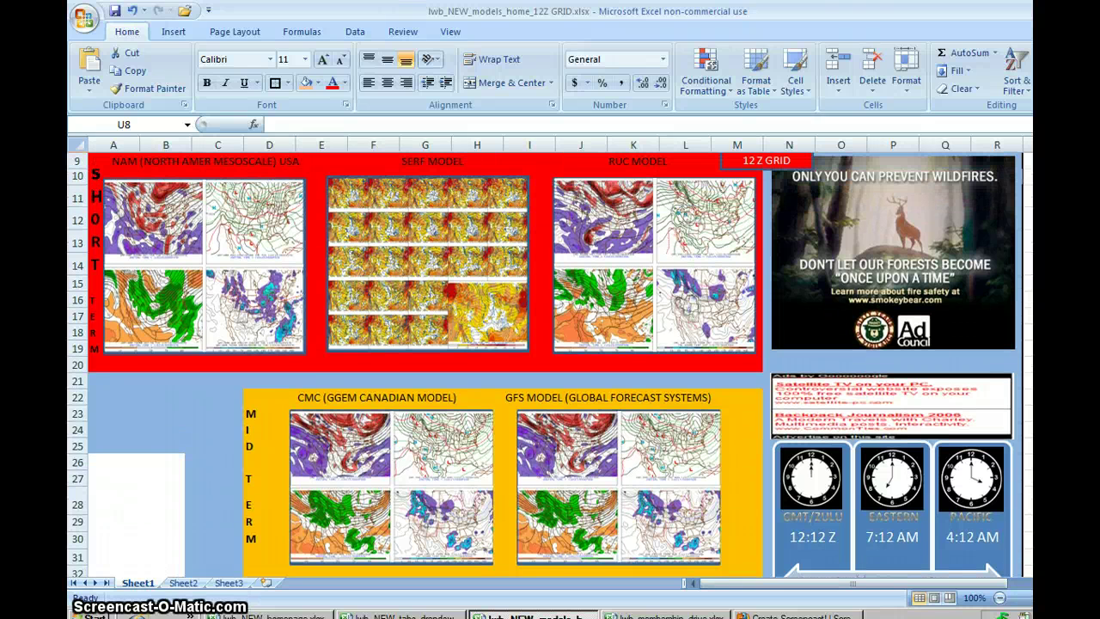
{"action": "scroll", "coordinate": [790, 322], "scroll_direction": "down", "scroll_amount": 4}
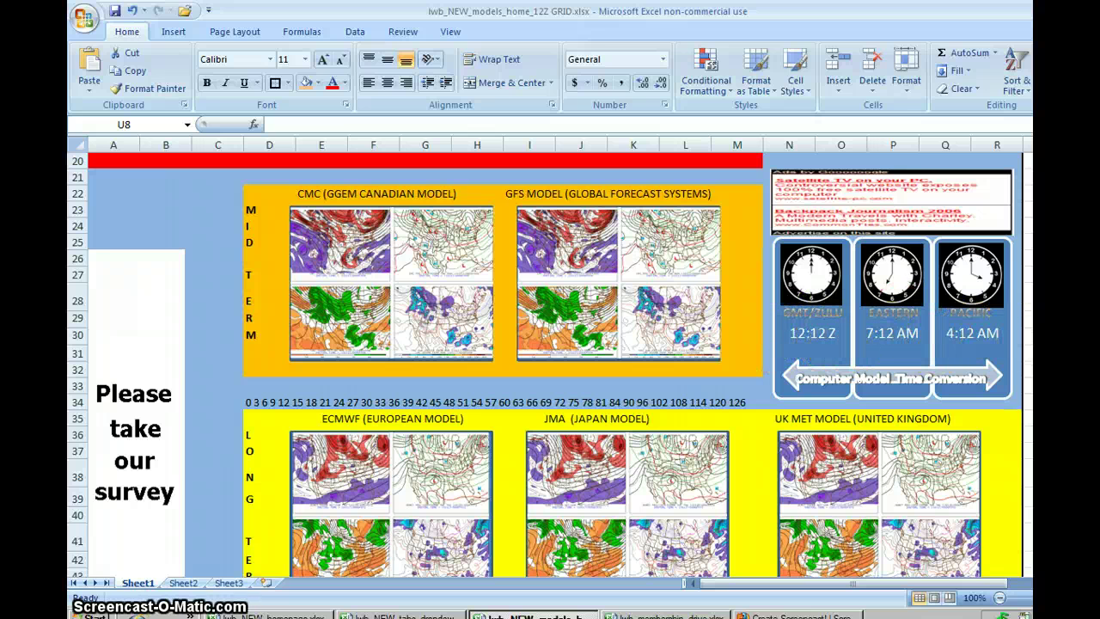
{"action": "scroll", "coordinate": [743, 402], "scroll_direction": "down", "scroll_amount": 5}
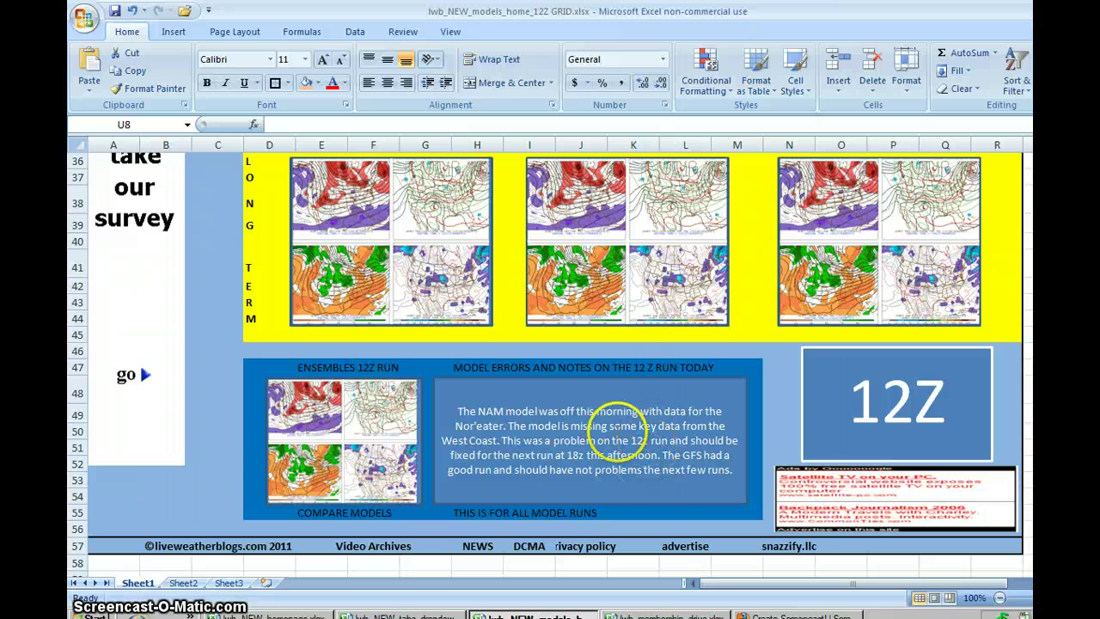
- Switch to the lwb_membership_drive workbook and select the Video Blogs entry of the Gold level
{"action": "left_click", "coordinate": [687, 614]}
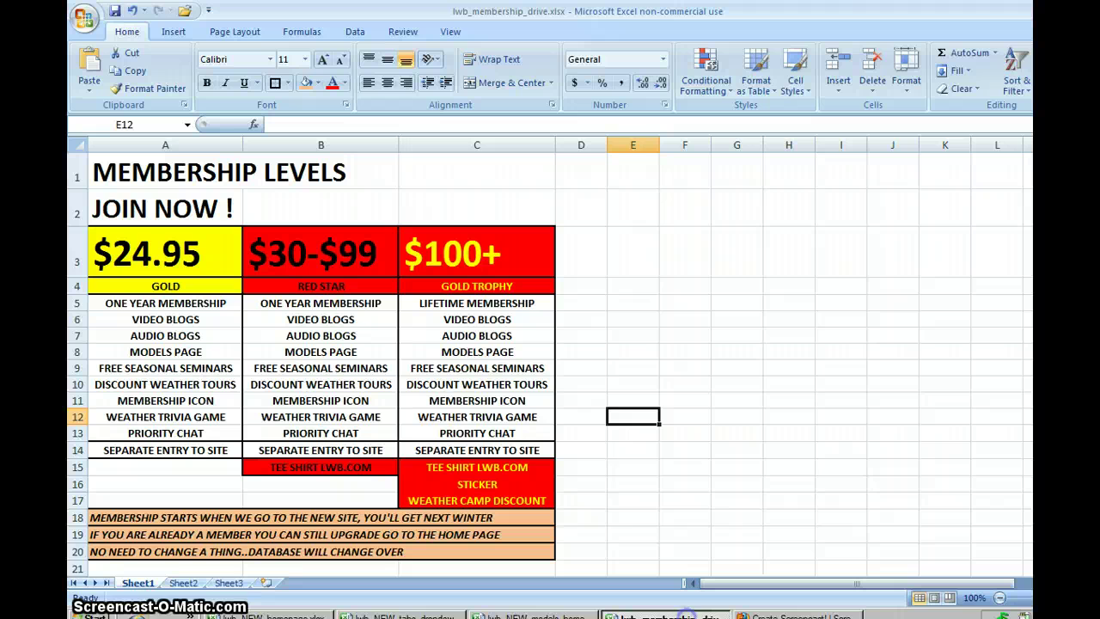
{"action": "left_click", "coordinate": [631, 469]}
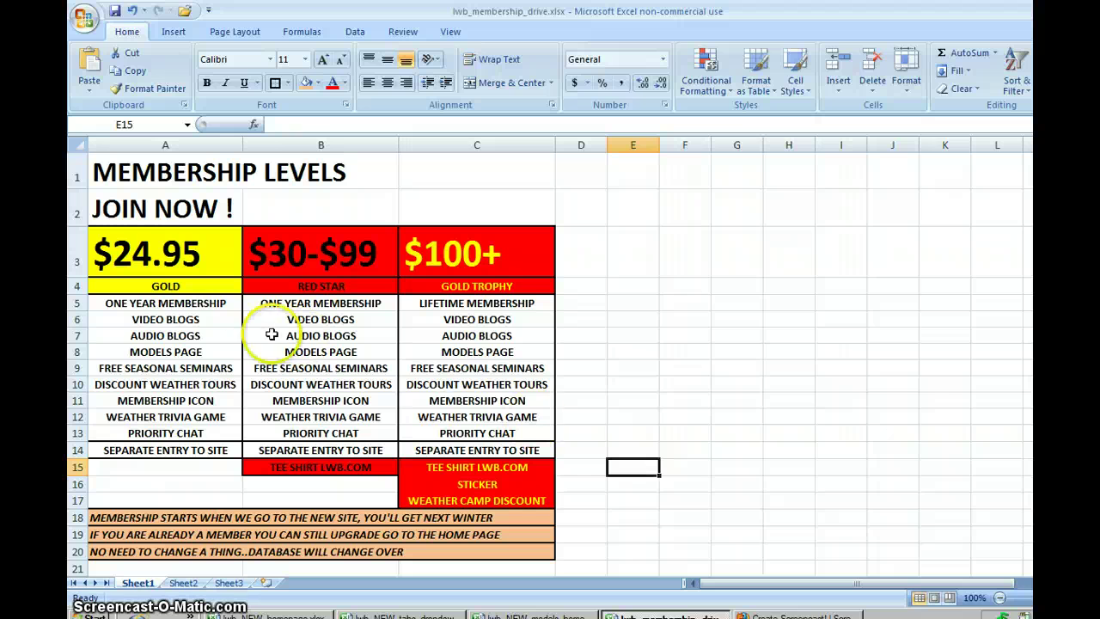
{"action": "left_click", "coordinate": [172, 322]}
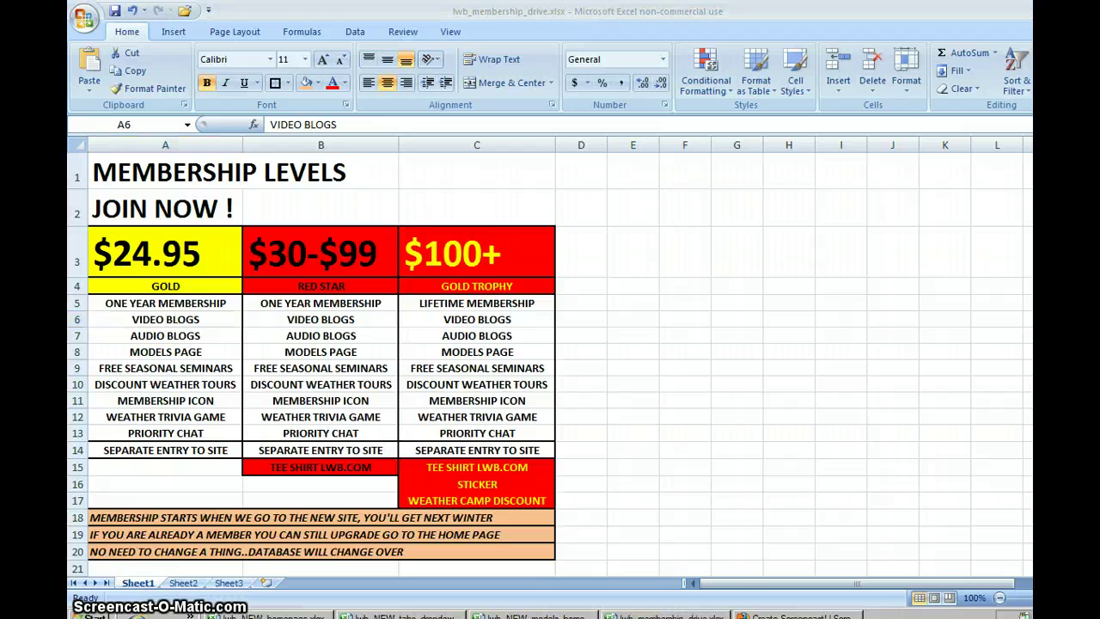
- Switch to the EZ Weather page in Internet Explorer, play the Short Range Outlook broadcast as a video blog sample, and pause it
{"action": "left_click", "coordinate": [423, 456]}
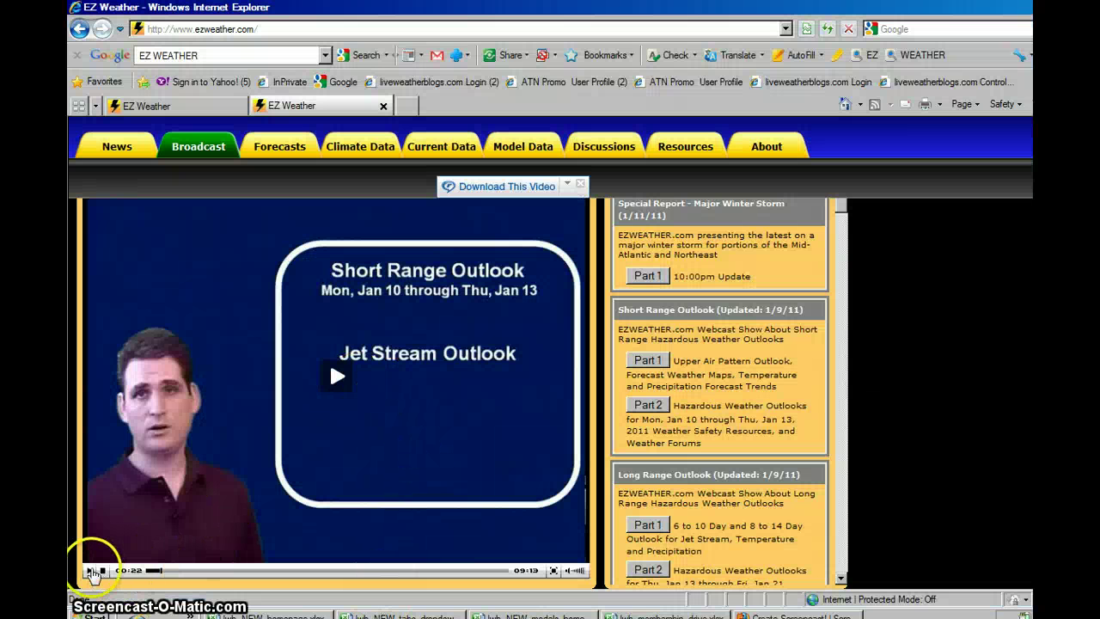
{"action": "left_click", "coordinate": [91, 572]}
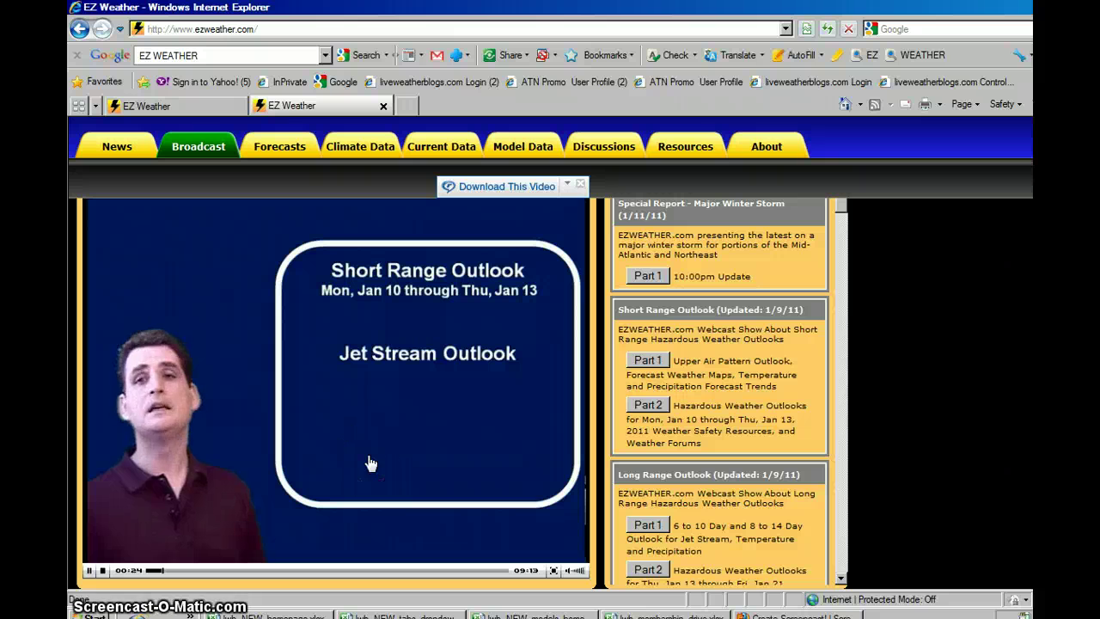
{"action": "left_click", "coordinate": [255, 484]}
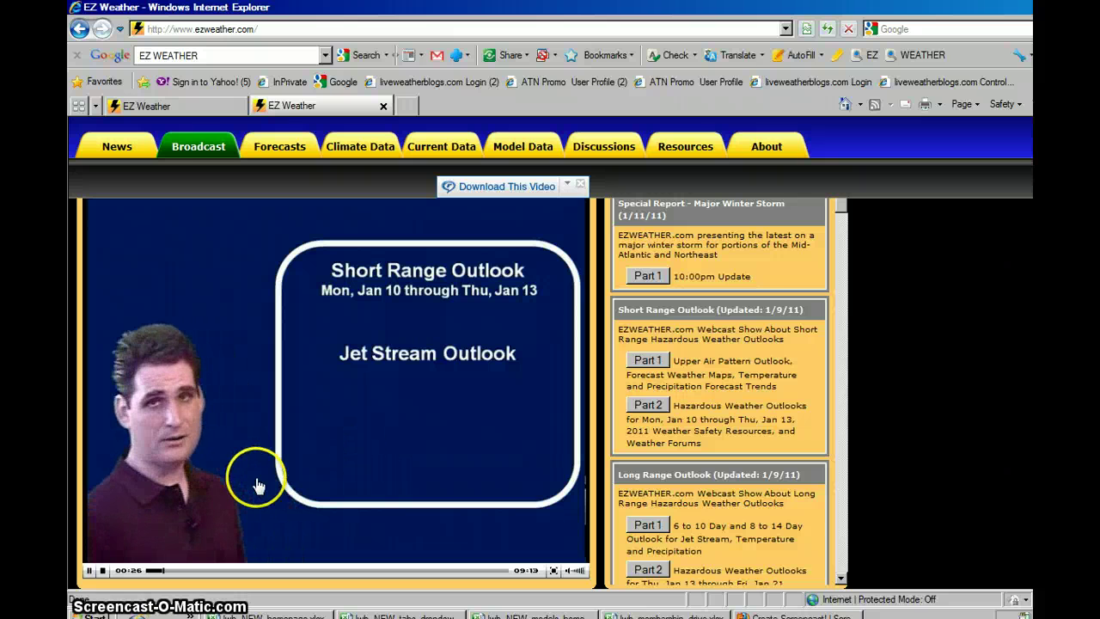
{"action": "left_click", "coordinate": [251, 528]}
{"action": "left_click", "coordinate": [91, 571]}
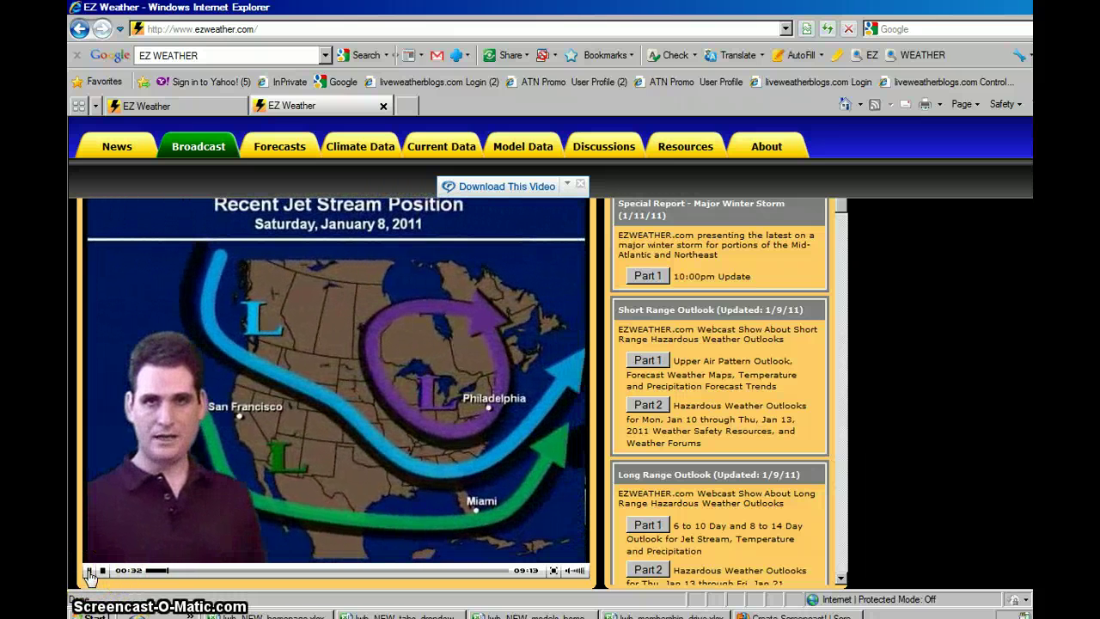
{"action": "left_click", "coordinate": [89, 572]}
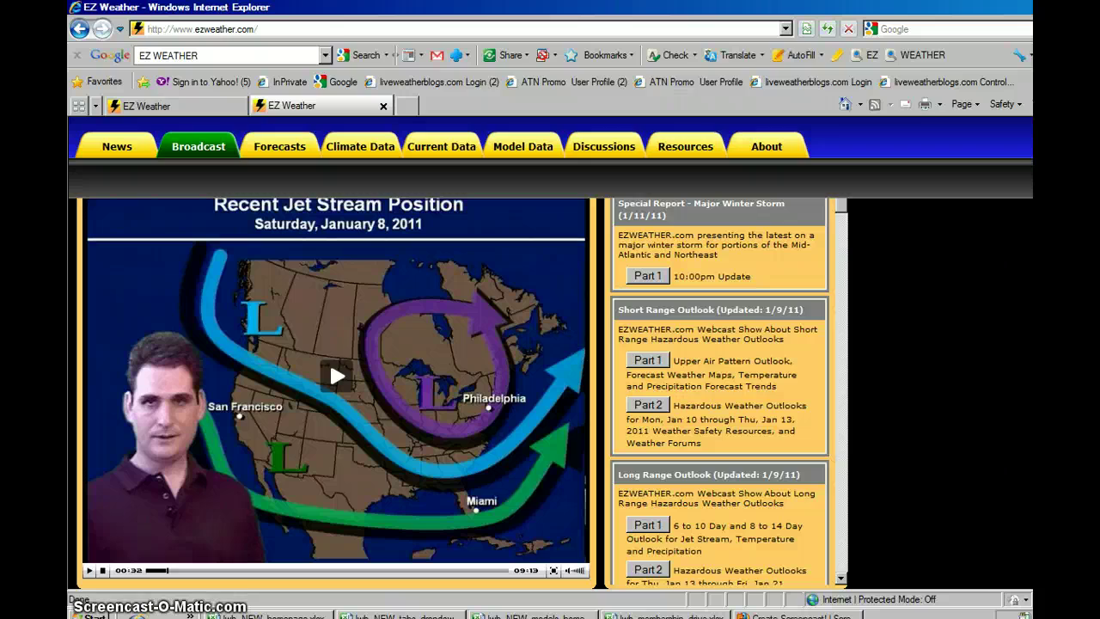
- Switch to the lwb_membership_drive workbook and go through the Gold level from its $24.95 price down to Models Page
{"action": "left_click", "coordinate": [661, 615]}
{"action": "left_click", "coordinate": [678, 385]}
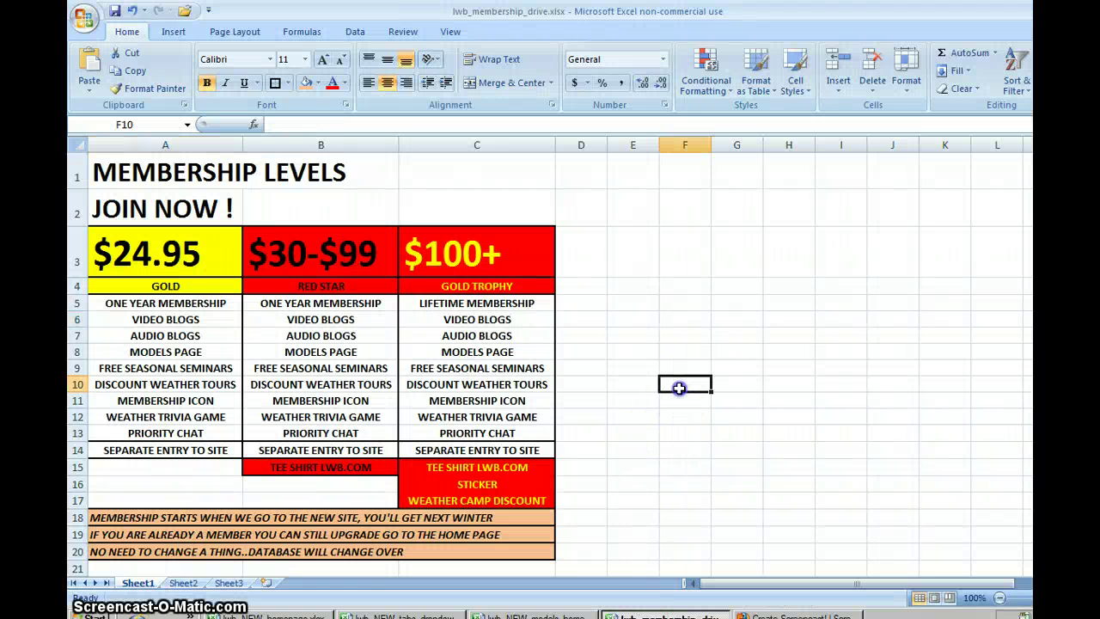
{"action": "left_click", "coordinate": [225, 265]}
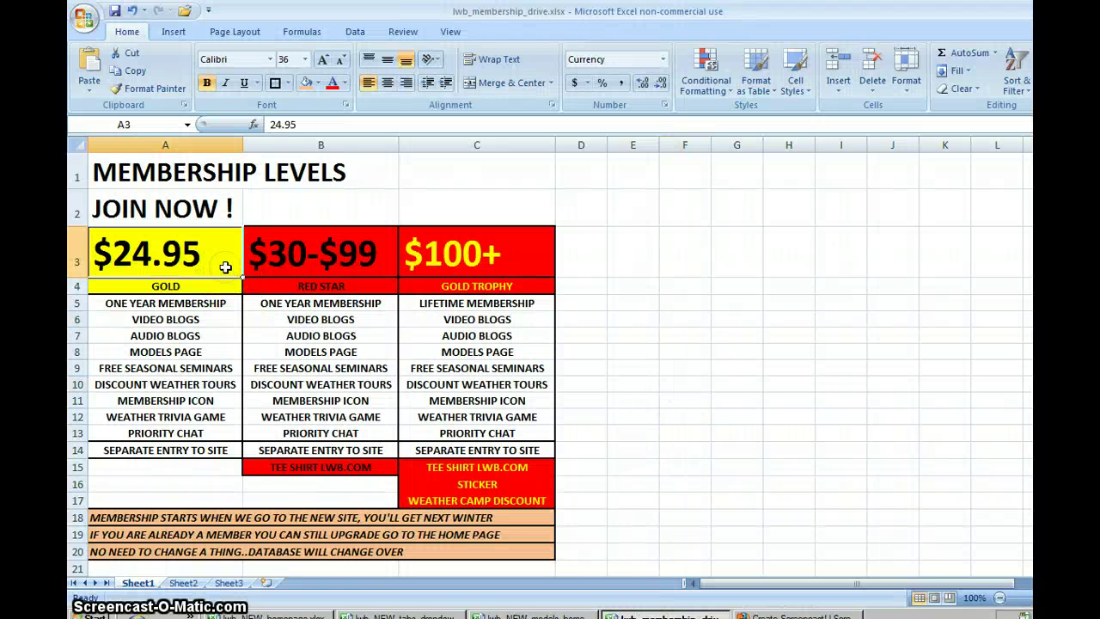
{"action": "left_click", "coordinate": [215, 287]}
{"action": "left_click", "coordinate": [211, 323]}
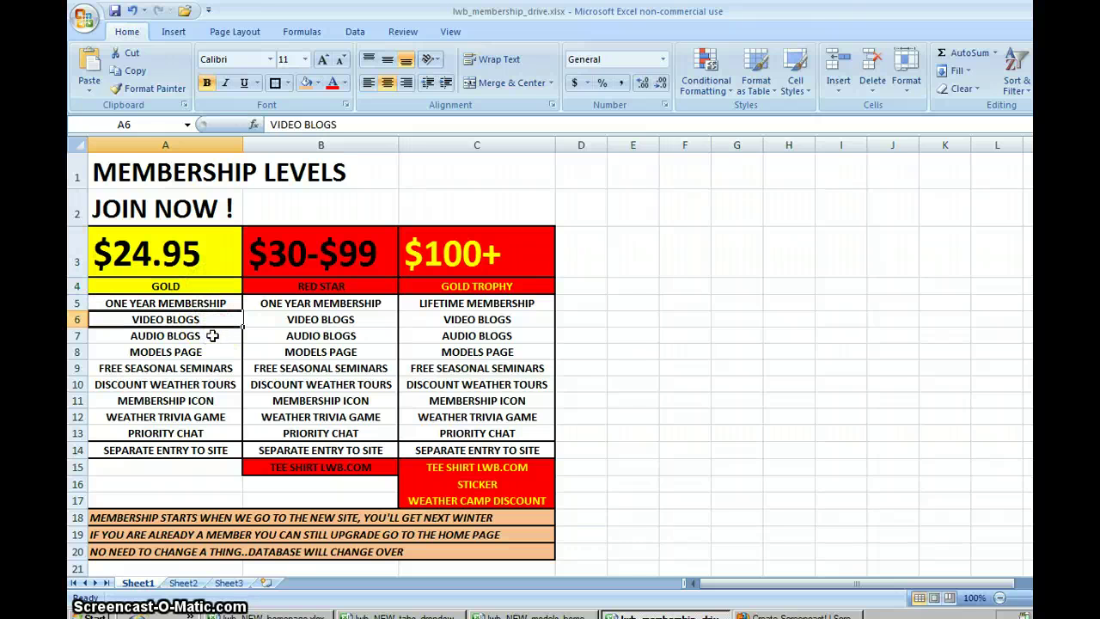
{"action": "left_click", "coordinate": [212, 335]}
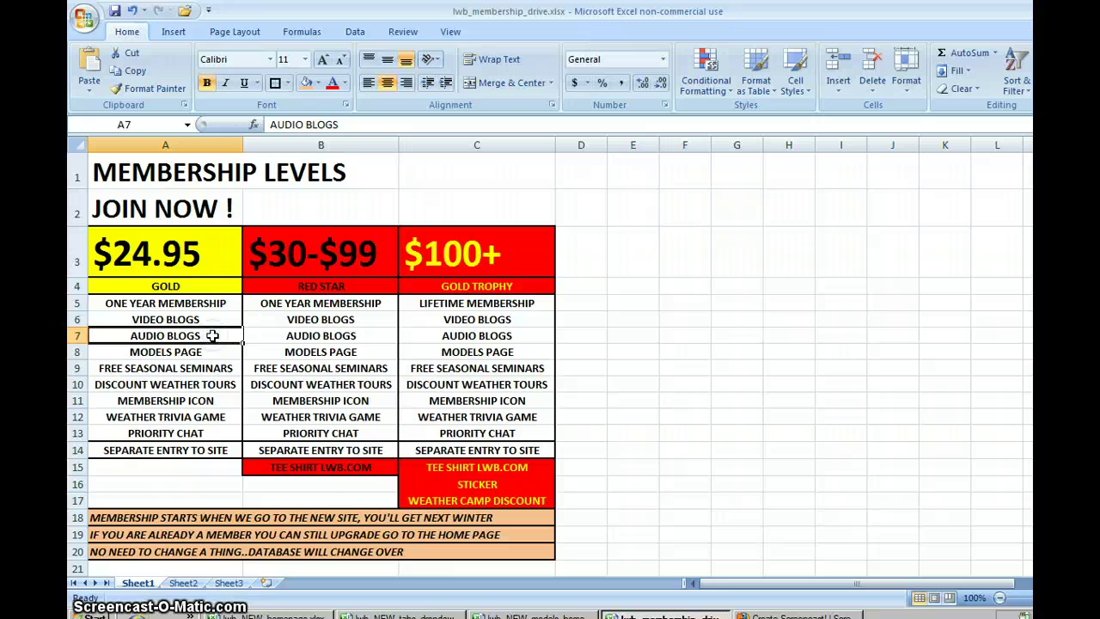
{"action": "left_click", "coordinate": [213, 353]}
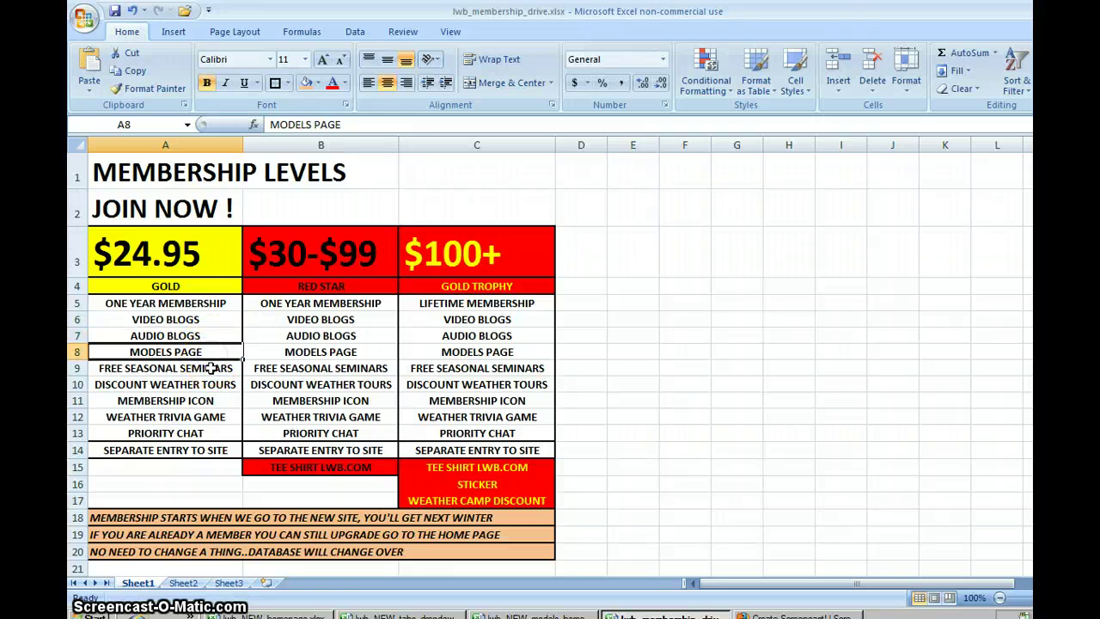
- Go through the remaining Gold level benefits, from Free Seasonal Seminars down to Separate Entry to Site
{"action": "left_click", "coordinate": [211, 369]}
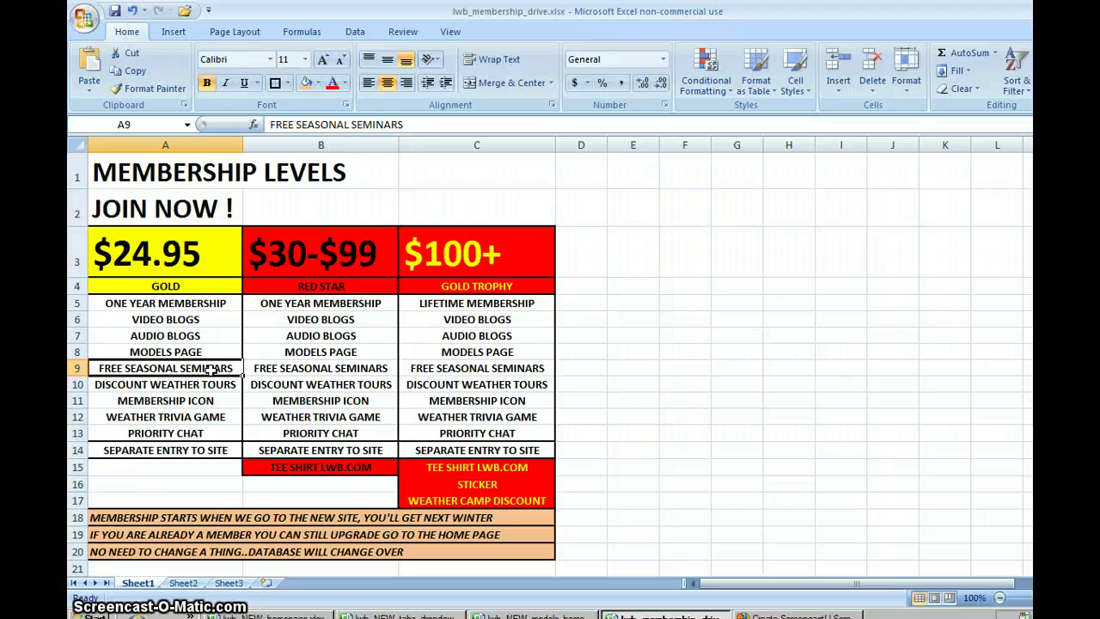
{"action": "left_click", "coordinate": [211, 386]}
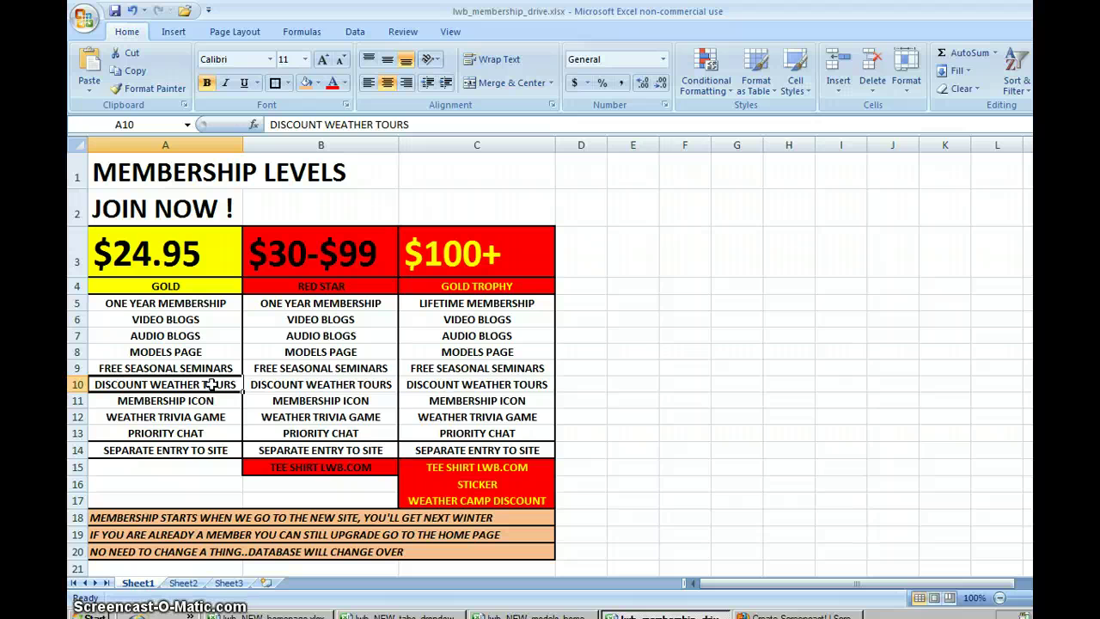
{"action": "left_click", "coordinate": [209, 402]}
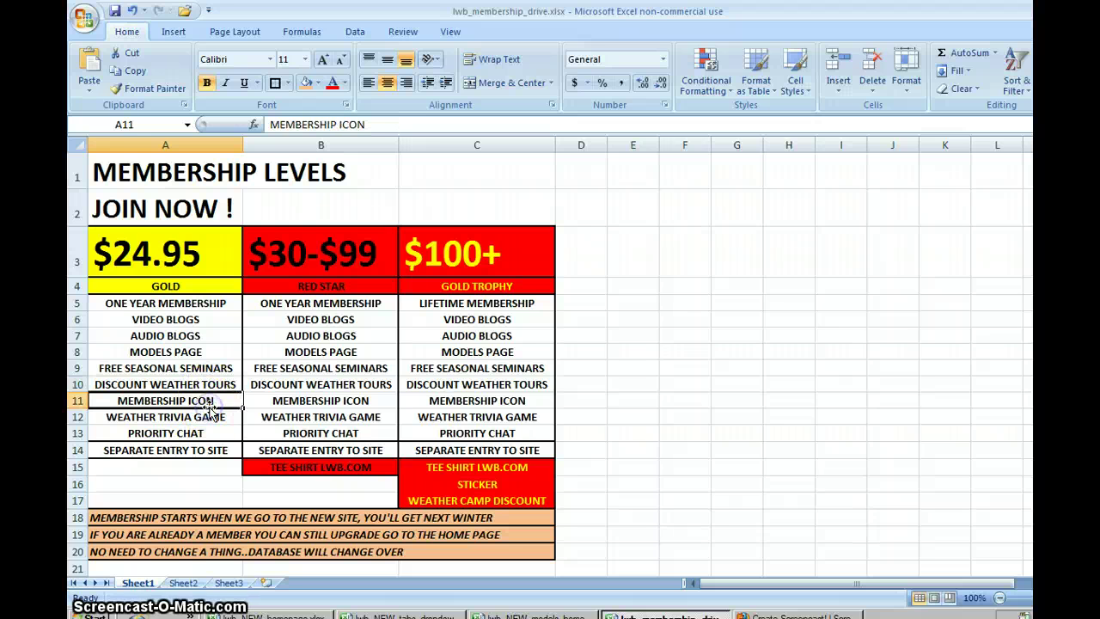
{"action": "left_click", "coordinate": [209, 417]}
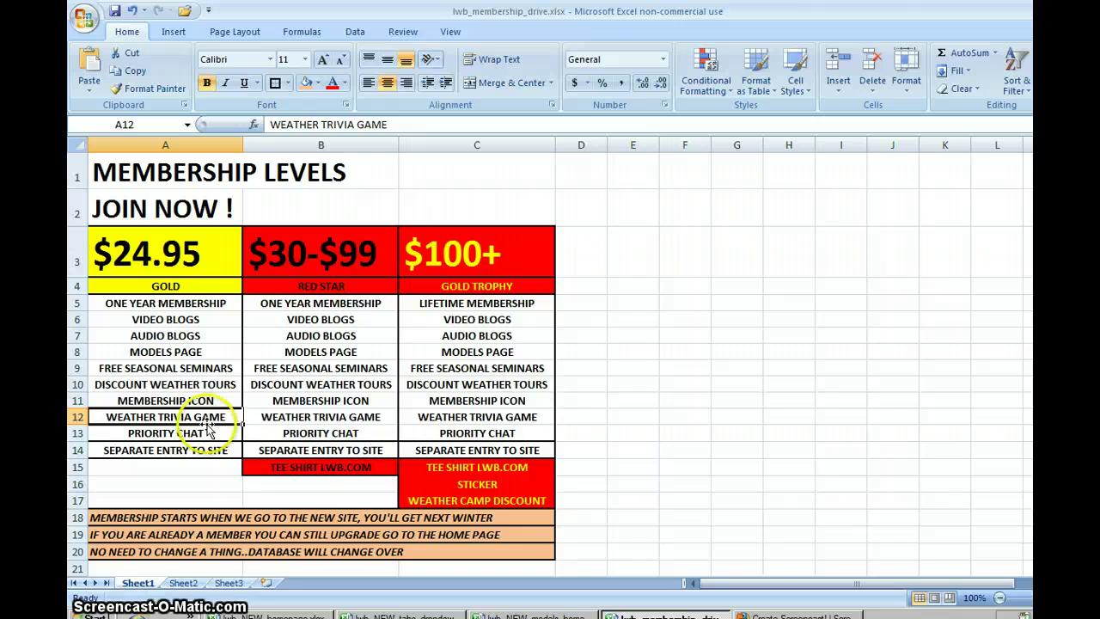
{"action": "left_click", "coordinate": [210, 433]}
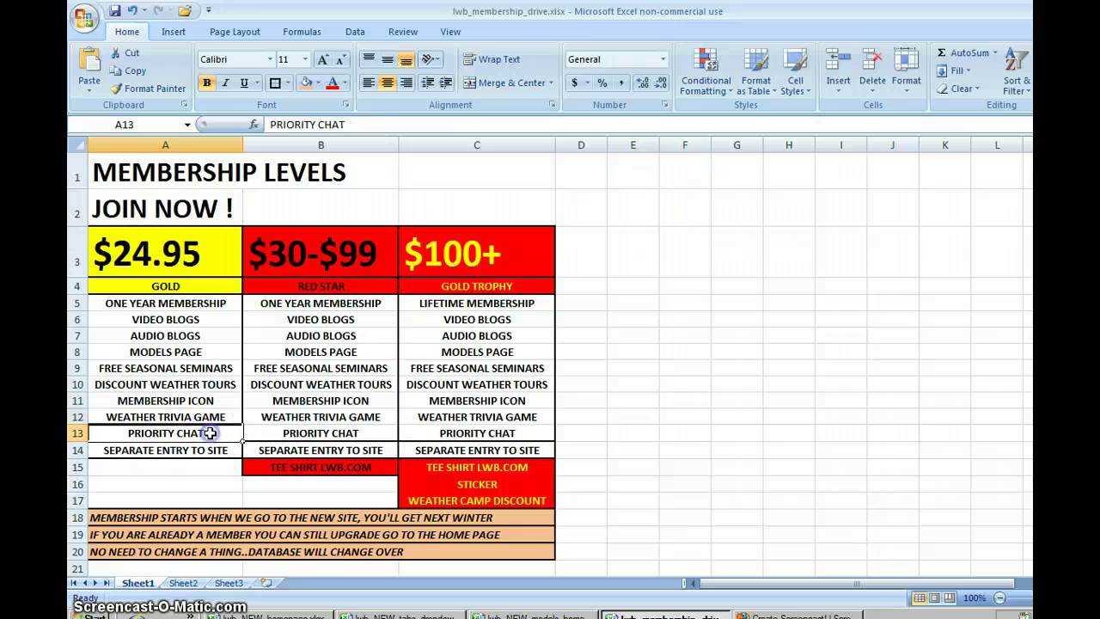
{"action": "left_click", "coordinate": [210, 449]}
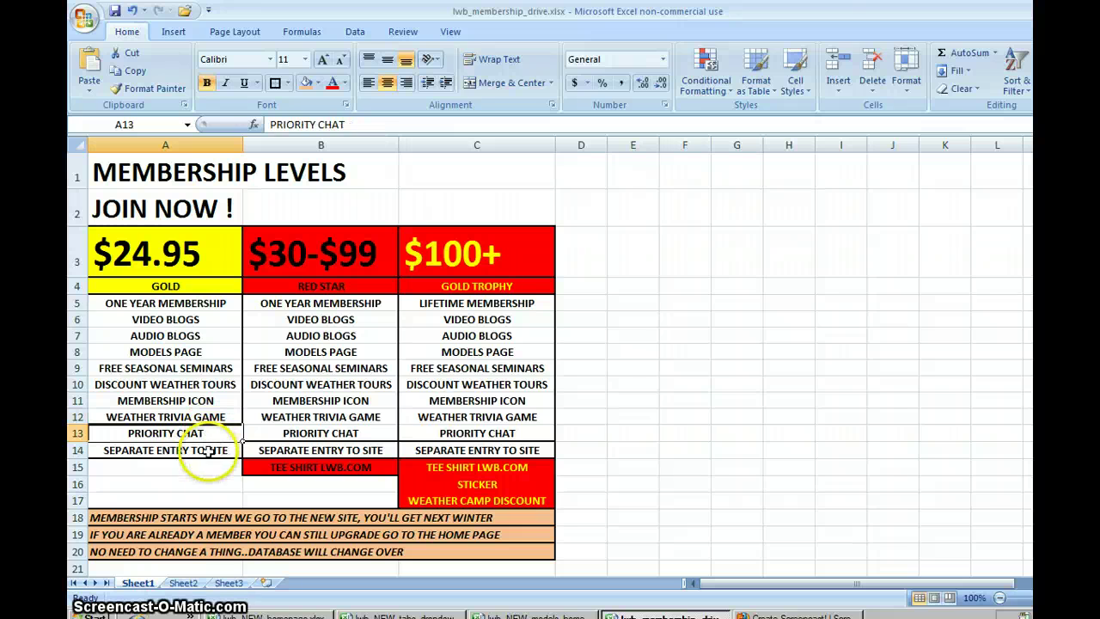
- Point out the Red Star level by selecting its $30-$99 price and its Tee Shirt LWB.com benefit
{"action": "left_click", "coordinate": [331, 319]}
{"action": "left_click", "coordinate": [355, 254]}
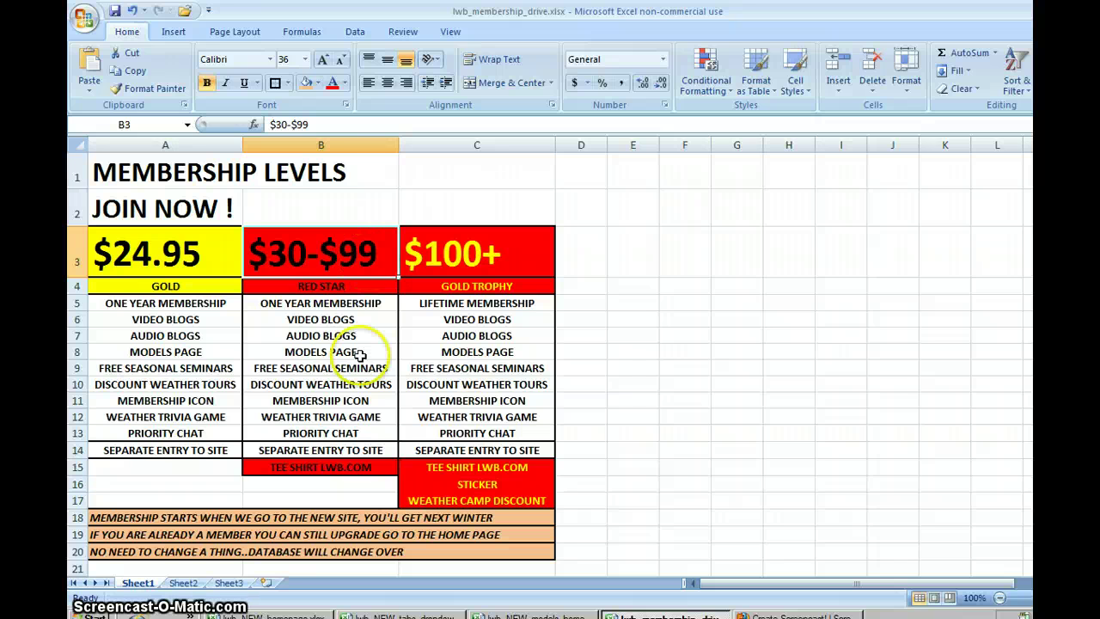
{"action": "left_click", "coordinate": [360, 470]}
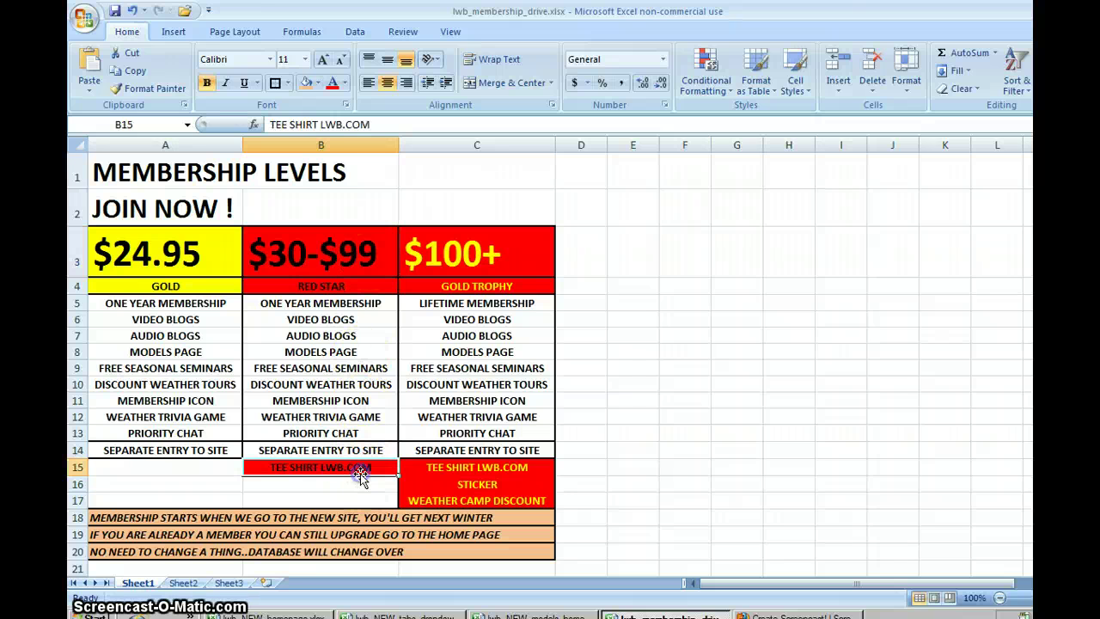
- Select the Gold Trophy level's Weather Camp Discount, followed by the notes on upgrading and the database changeover below the table
{"action": "left_click", "coordinate": [453, 503]}
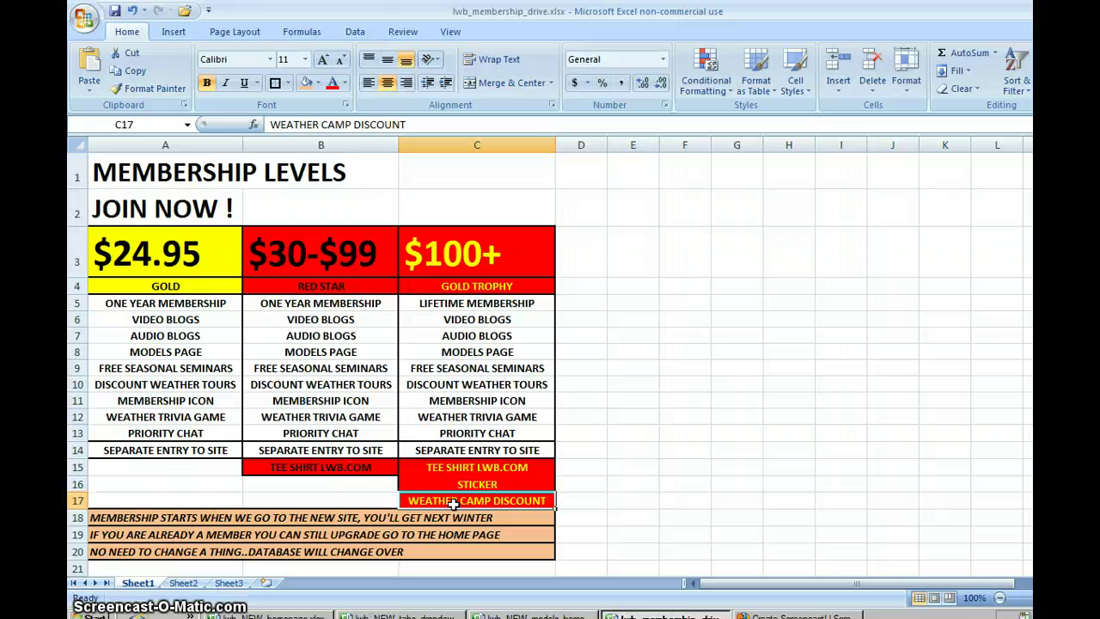
{"action": "left_click", "coordinate": [588, 501]}
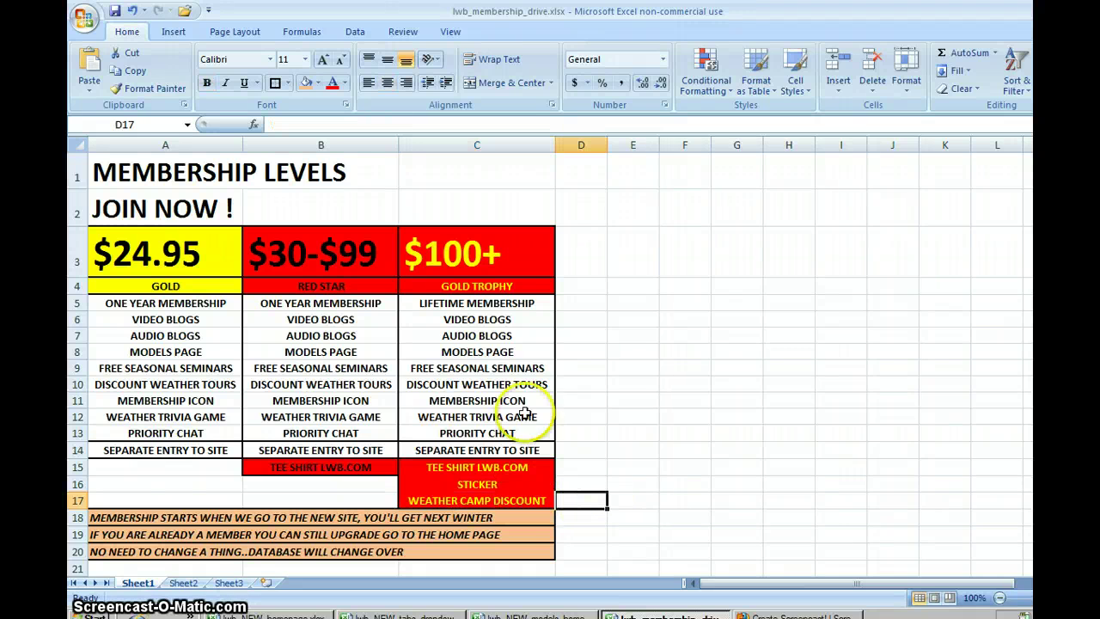
{"action": "left_click", "coordinate": [522, 496]}
{"action": "left_click", "coordinate": [485, 538]}
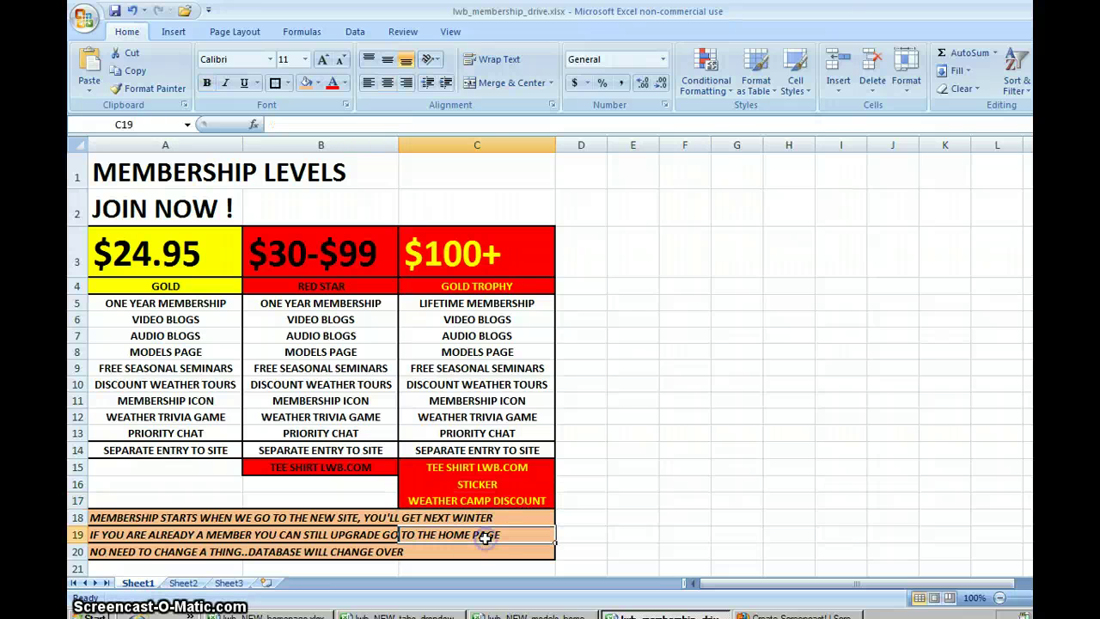
{"action": "left_click", "coordinate": [107, 552]}
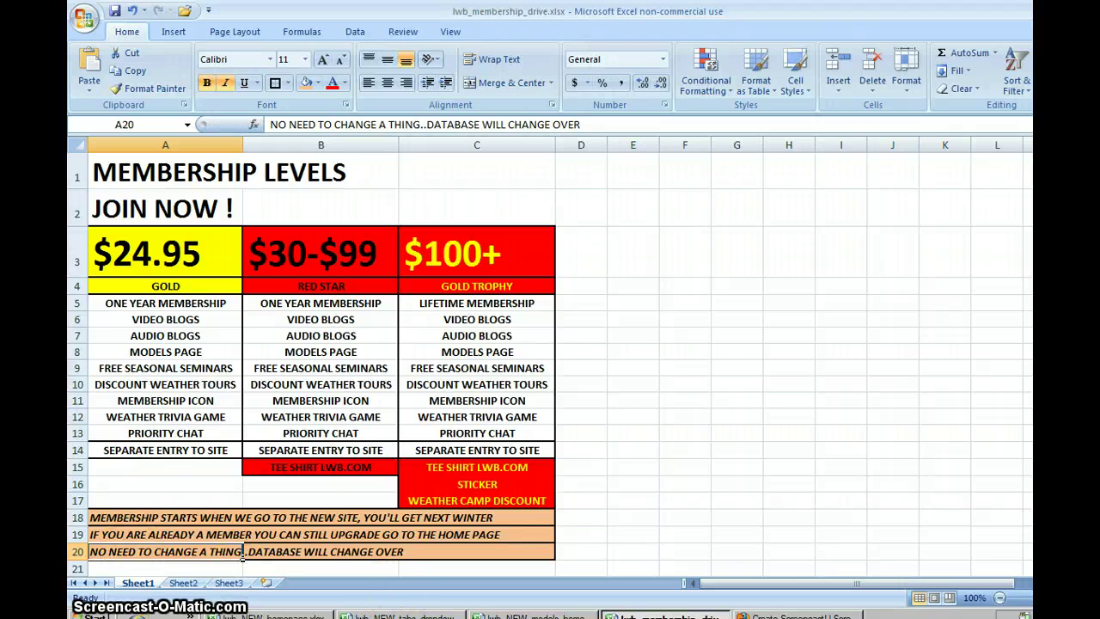
- Switch to the Screencast-O-Matic Create Screencast page in Firefox and look through its recording instructions
{"action": "left_click", "coordinate": [767, 612]}
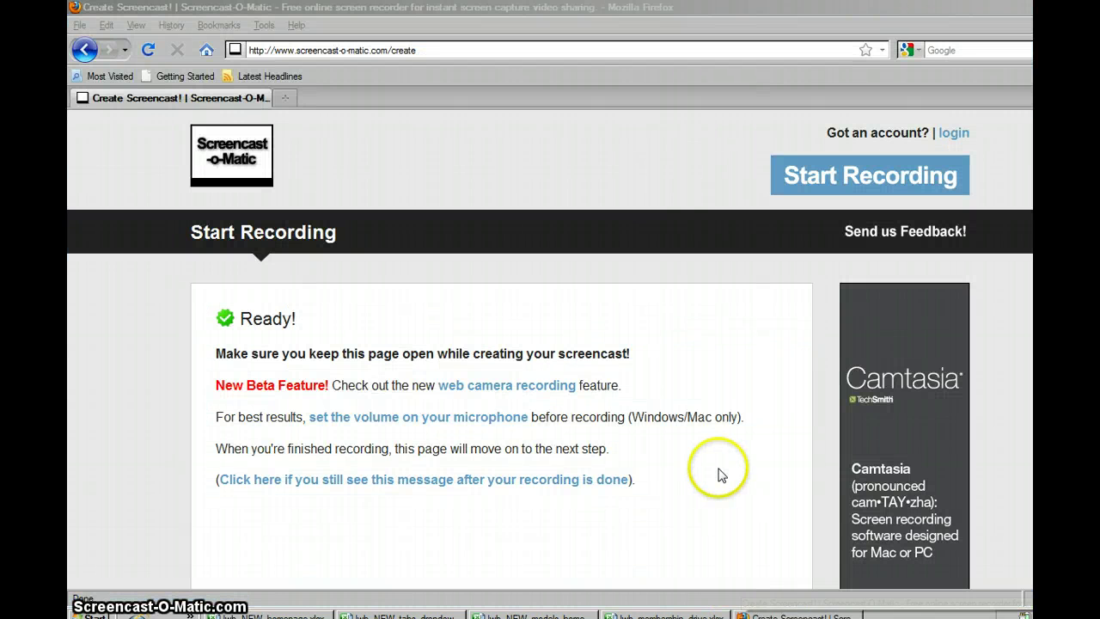
{"action": "left_click", "coordinate": [769, 612]}
{"action": "left_click", "coordinate": [695, 449]}
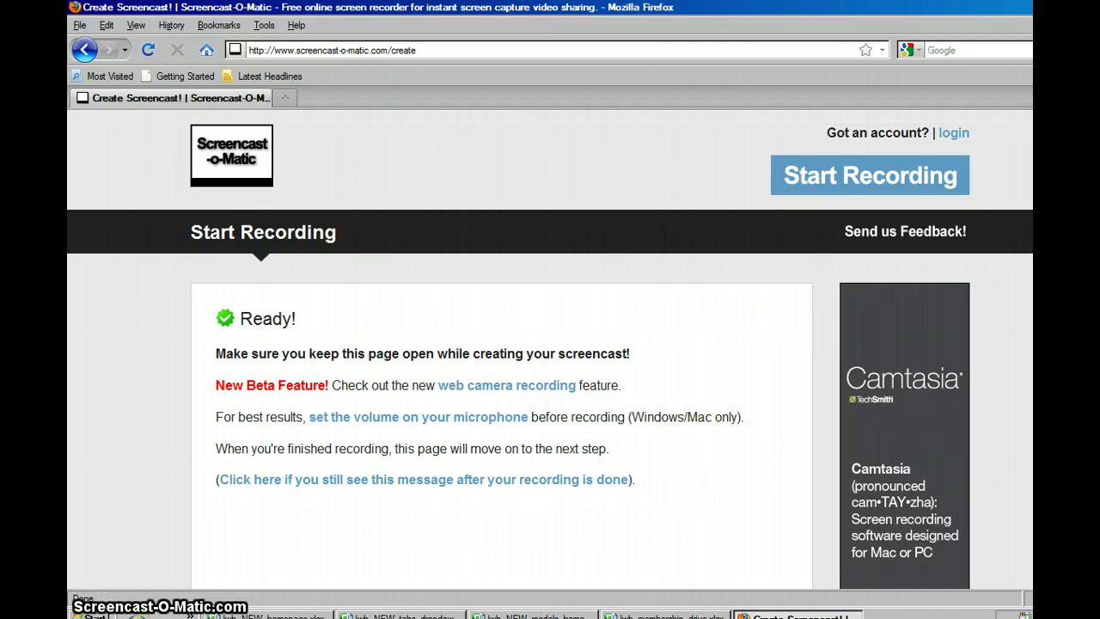
{"action": "scroll", "coordinate": [550, 386], "scroll_direction": "down", "scroll_amount": 5}
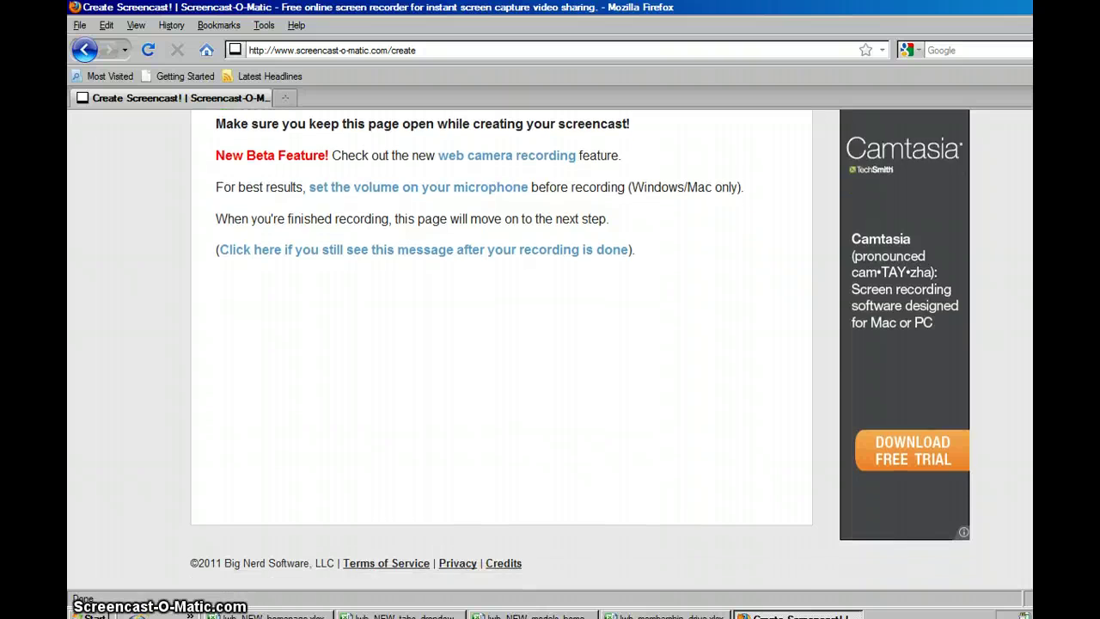
{"action": "scroll", "coordinate": [550, 387], "scroll_direction": "up", "scroll_amount": 5}
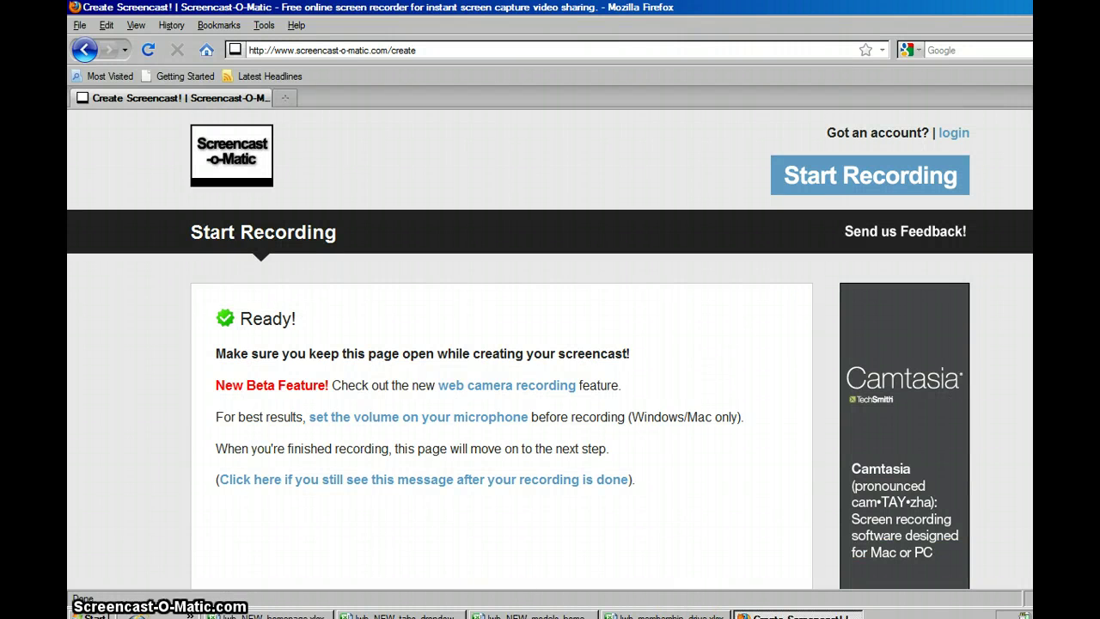
{"action": "left_click", "coordinate": [809, 179]}
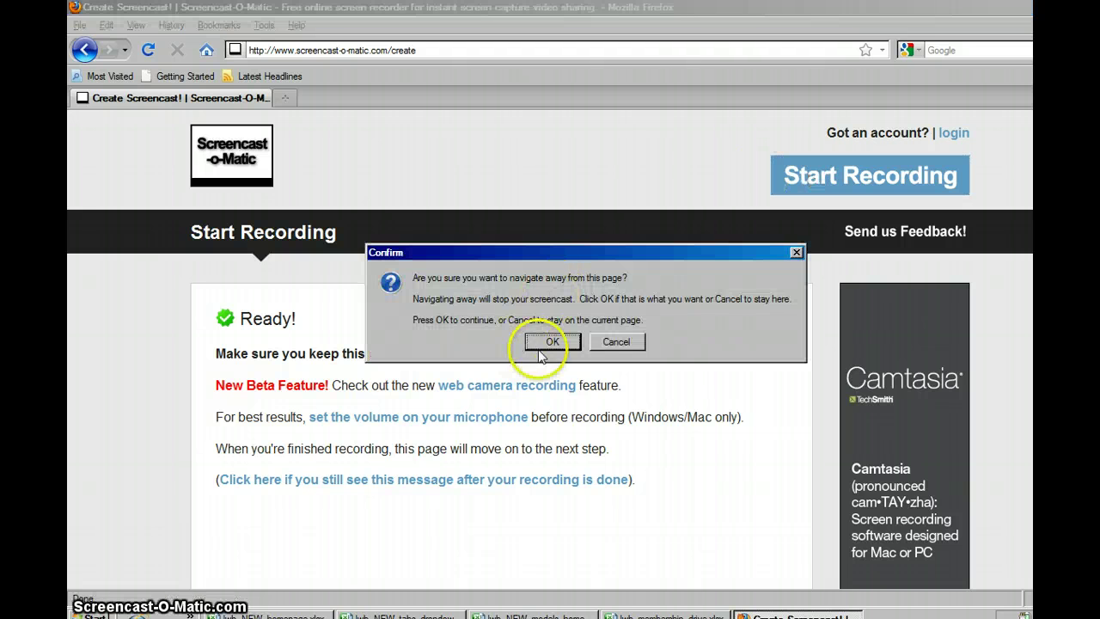
{"action": "left_click", "coordinate": [604, 340]}
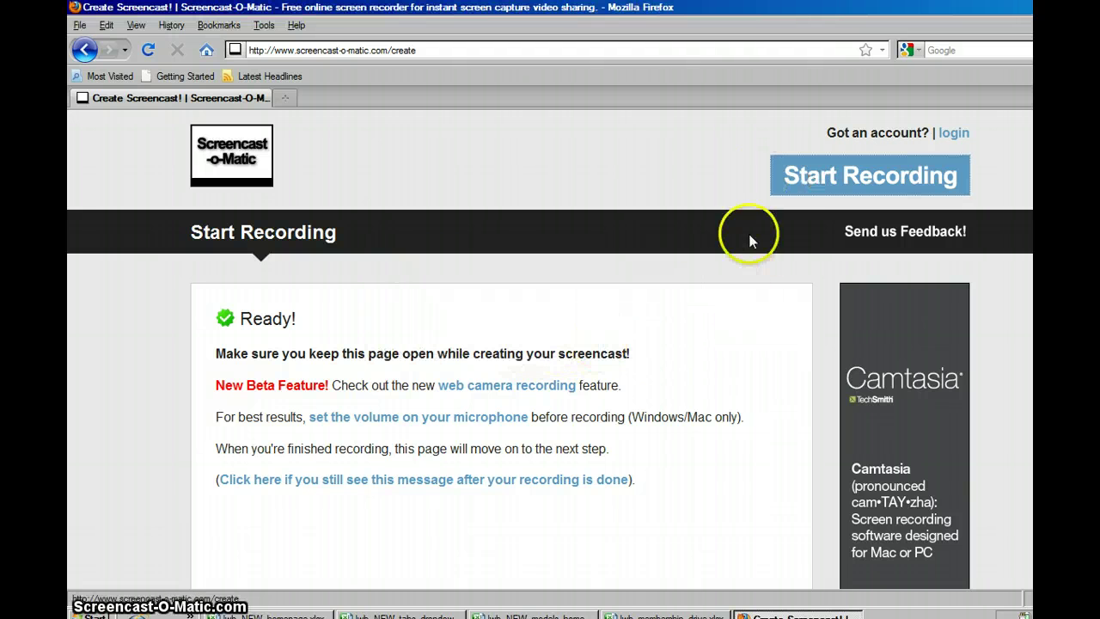
{"action": "left_click", "coordinate": [786, 187]}
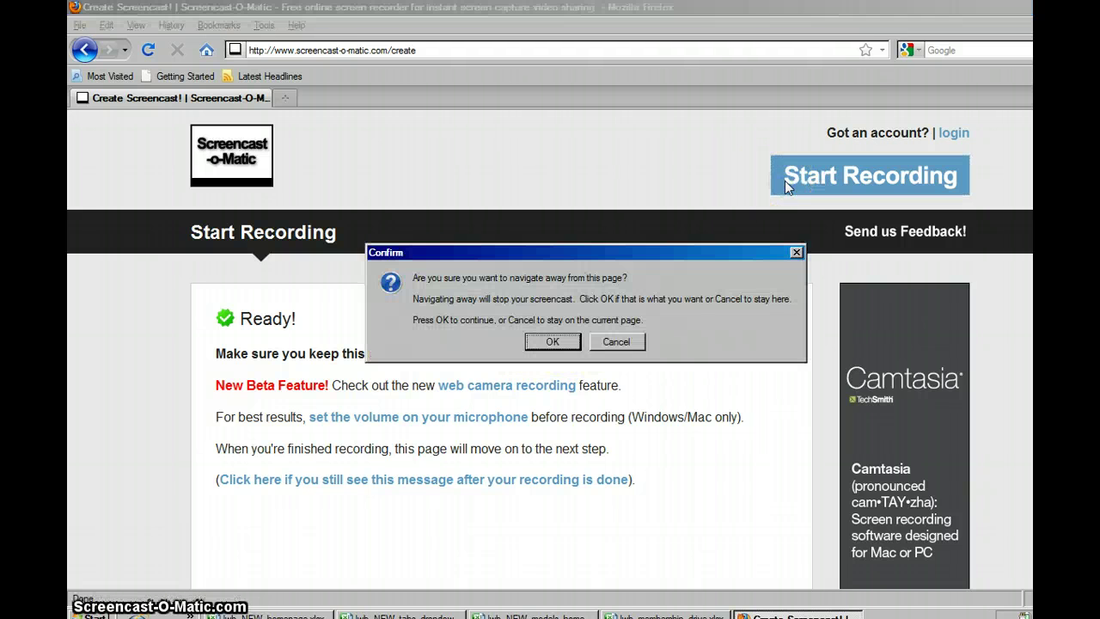
{"action": "left_click", "coordinate": [617, 341]}
{"action": "left_click", "coordinate": [894, 160]}
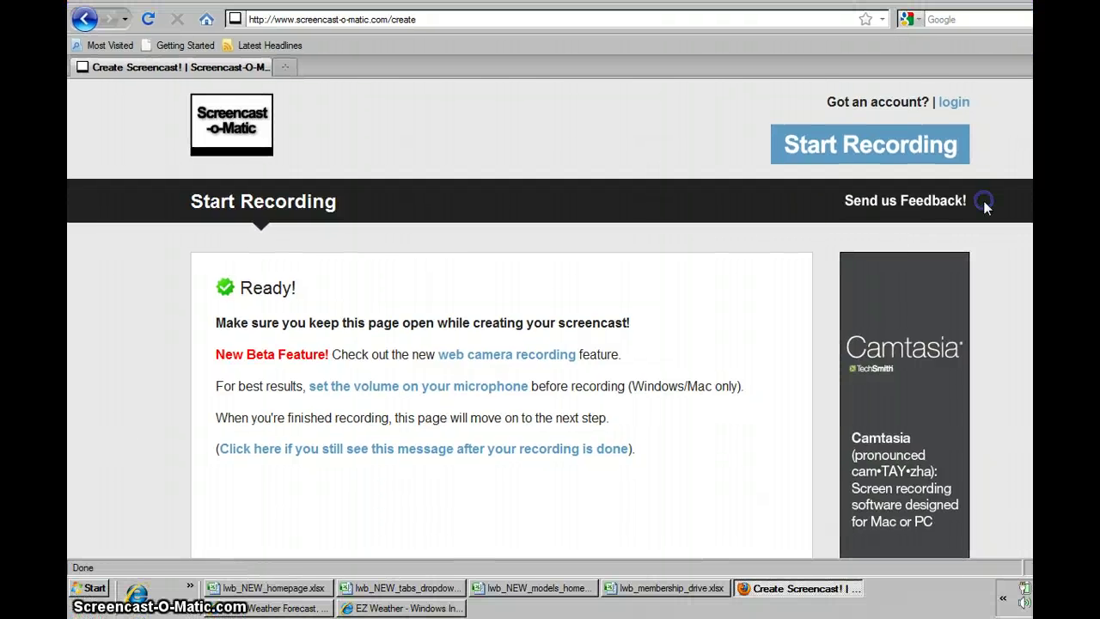
{"action": "left_click_drag", "start_coordinate": [984, 202], "coordinate": [1005, 141]}
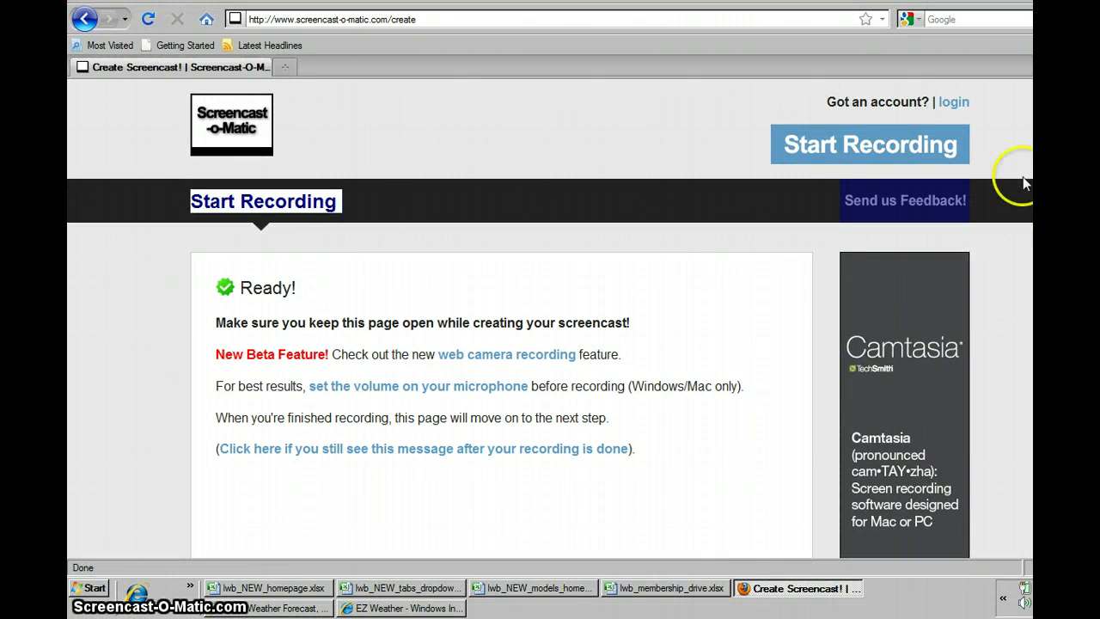